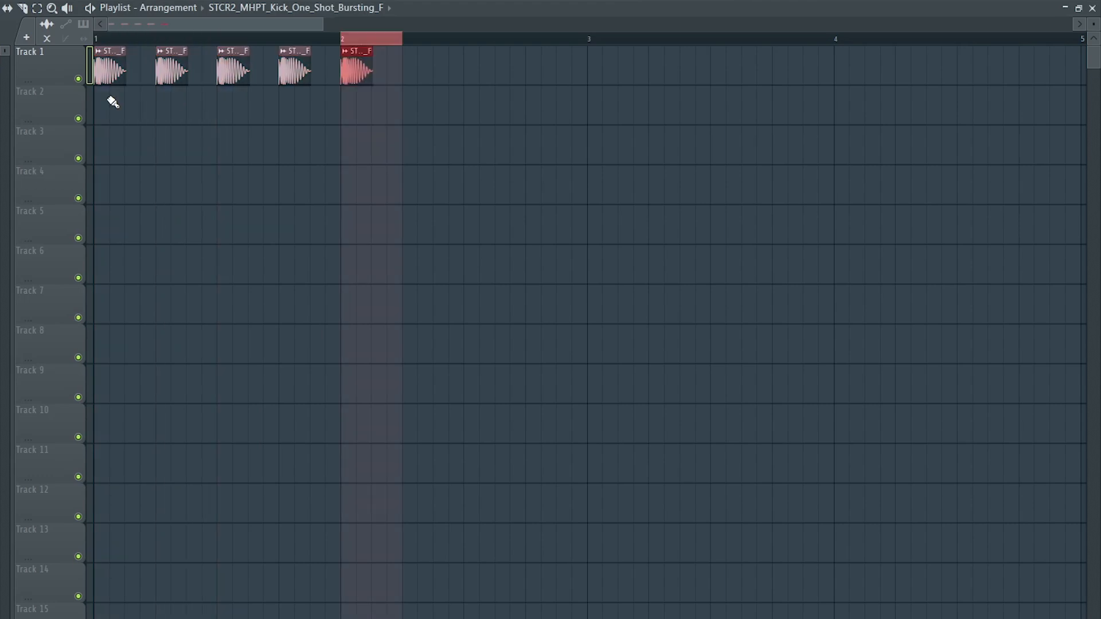
Place the STCR2_MHPT_Kit_One_Shot_Road_Hat_Open sample on Track 2 at the first offbeat of bar 5 and lower its volume
drag(1023, 39, 95, 38)
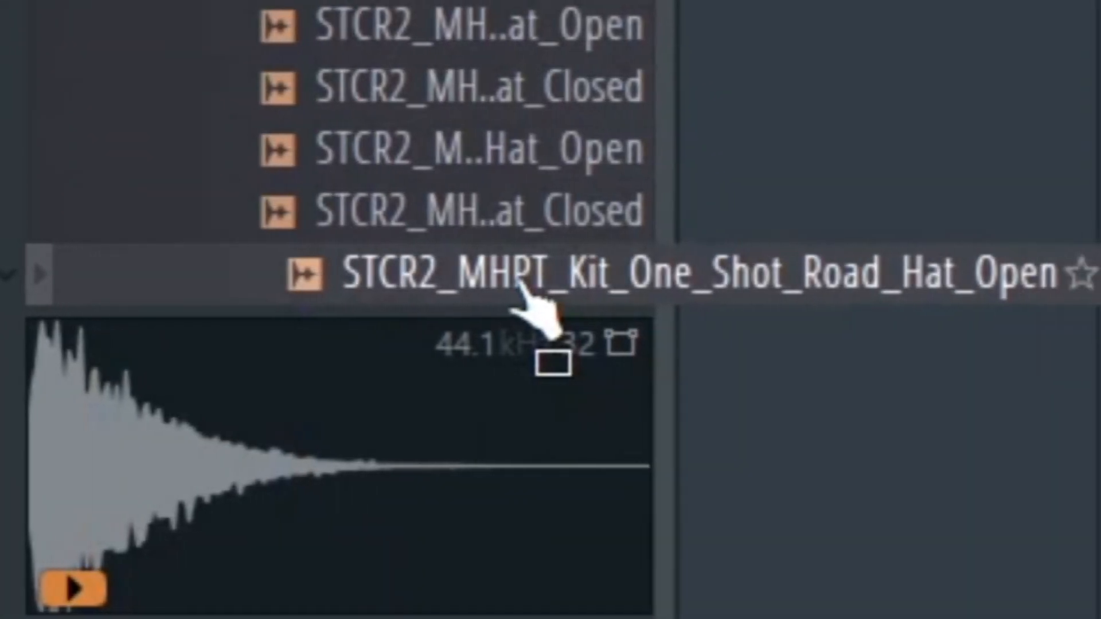
drag(520, 281, 310, 324)
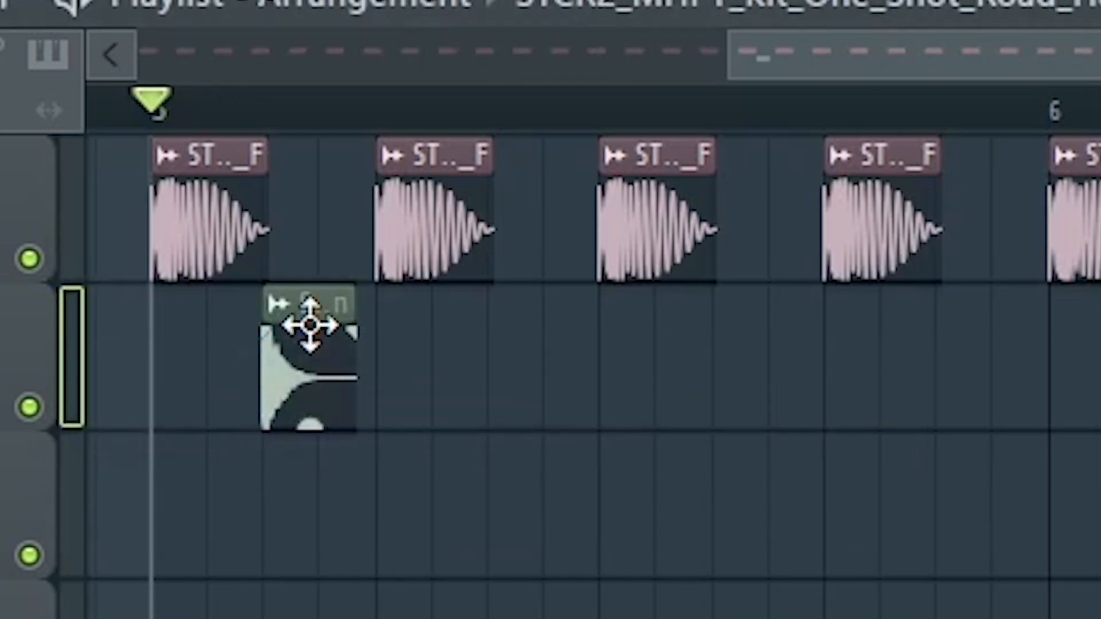
click(310, 324)
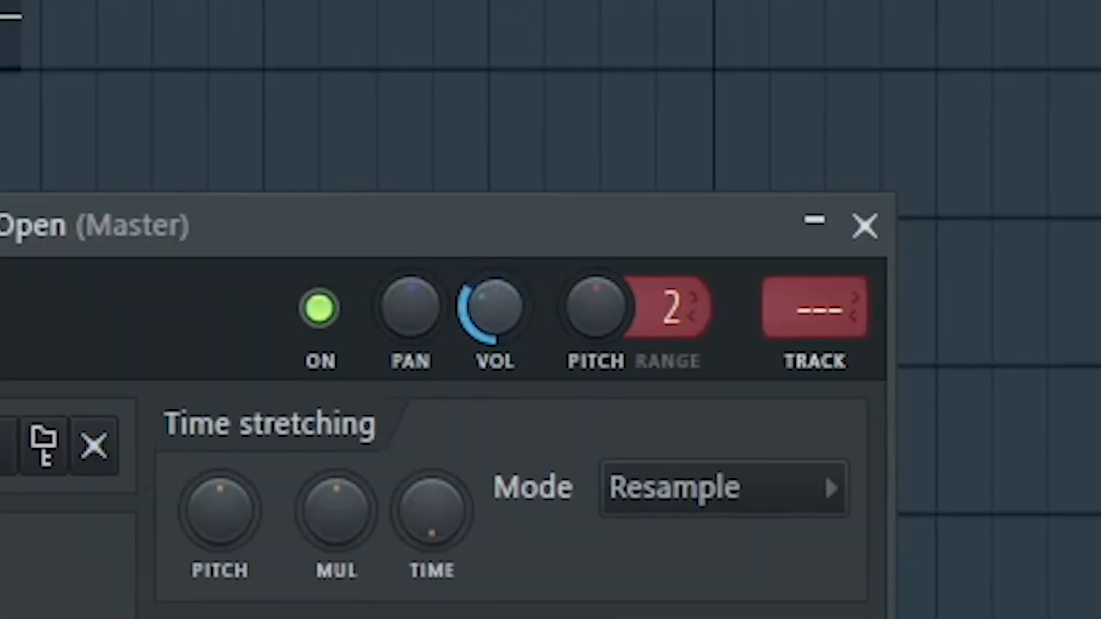
click(865, 224)
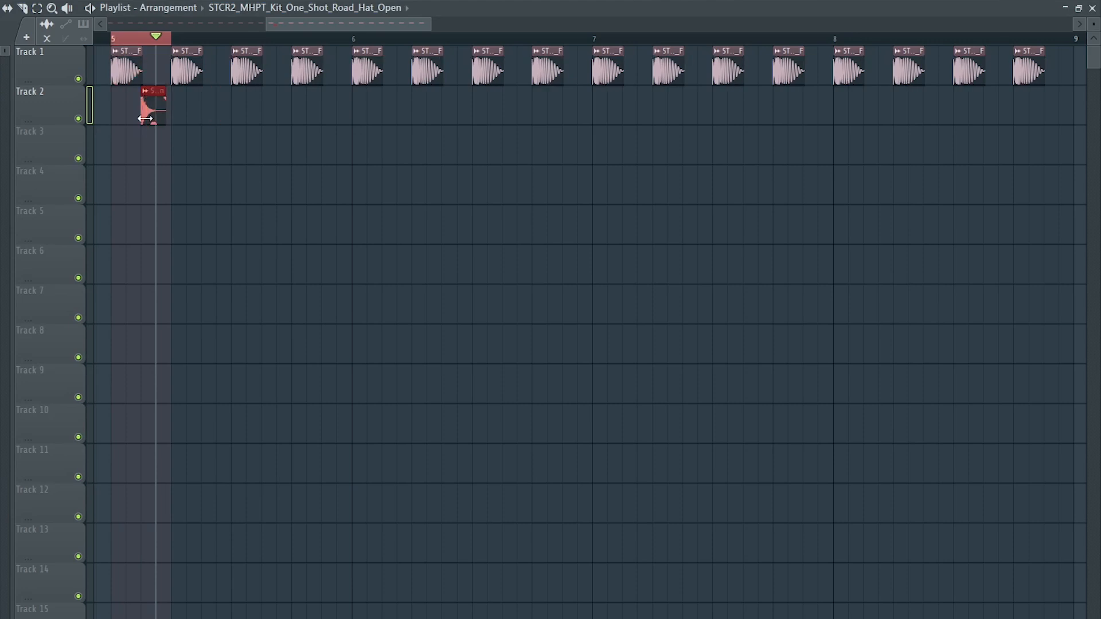
Repeat the open hat clip on every offbeat along Track 2 through the end of bar 8
key(ctrl+b)
key(ctrl+b)
key(ctrl+b)
key(ctrl+b)
key(ctrl+b)
key(ctrl+b)
key(ctrl+b)
key(ctrl+b)
key(ctrl+b)
key(ctrl+b)
key(ctrl+b)
key(ctrl+b)
key(ctrl+b)
key(ctrl+b)
key(ctrl+b)
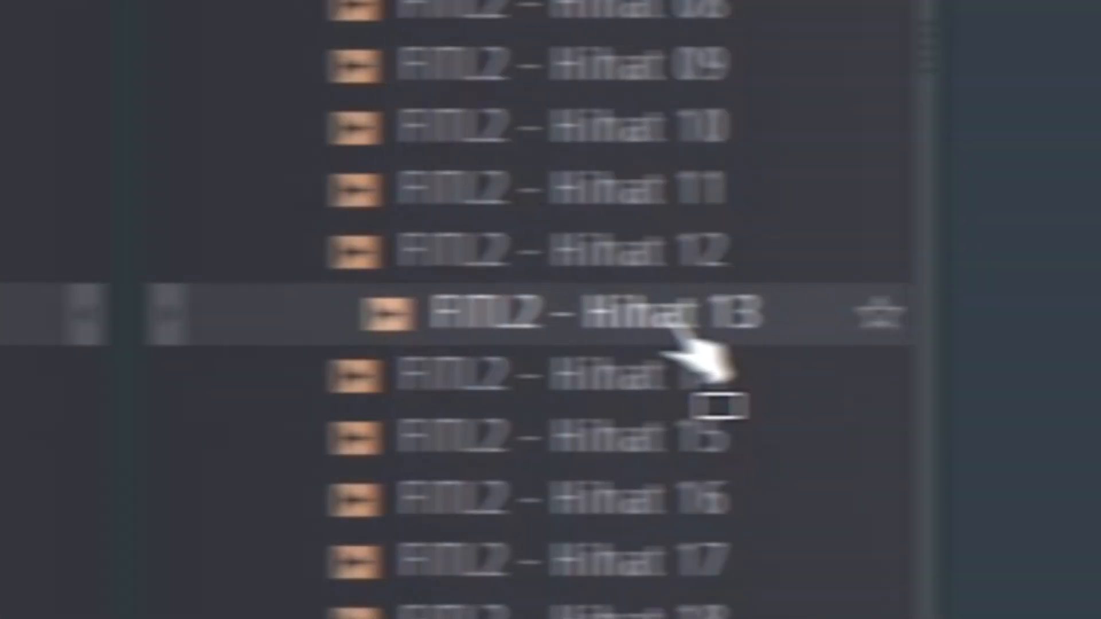
Place the FITL2 - Hihat 13 sample on Track 3 at the start of bar 5 and lower its volume
drag(683, 344, 663, 241)
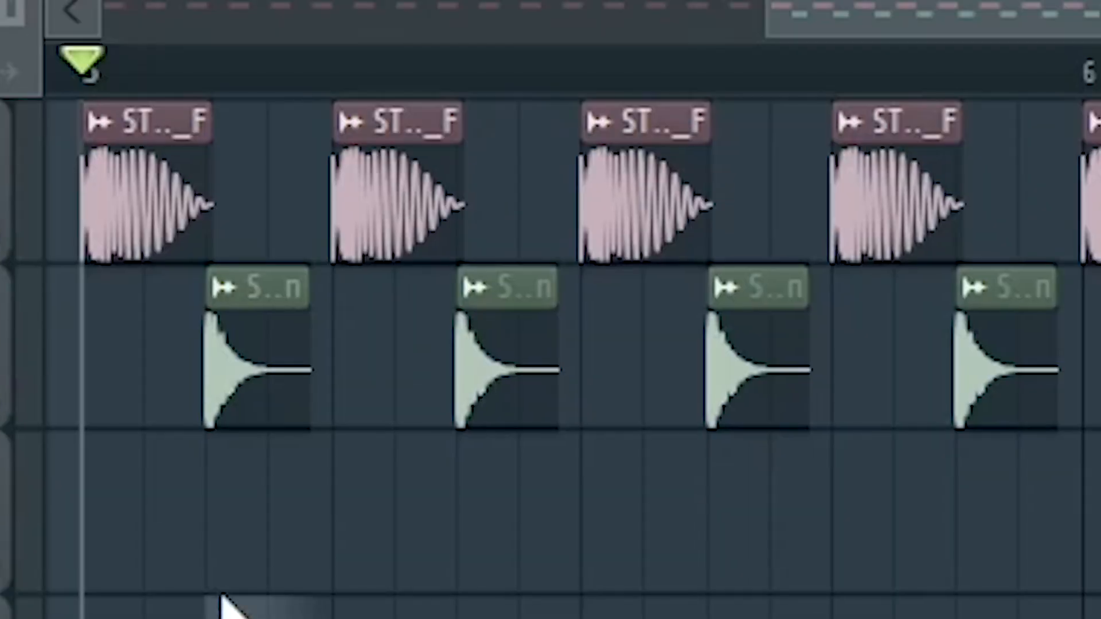
drag(224, 602, 135, 554)
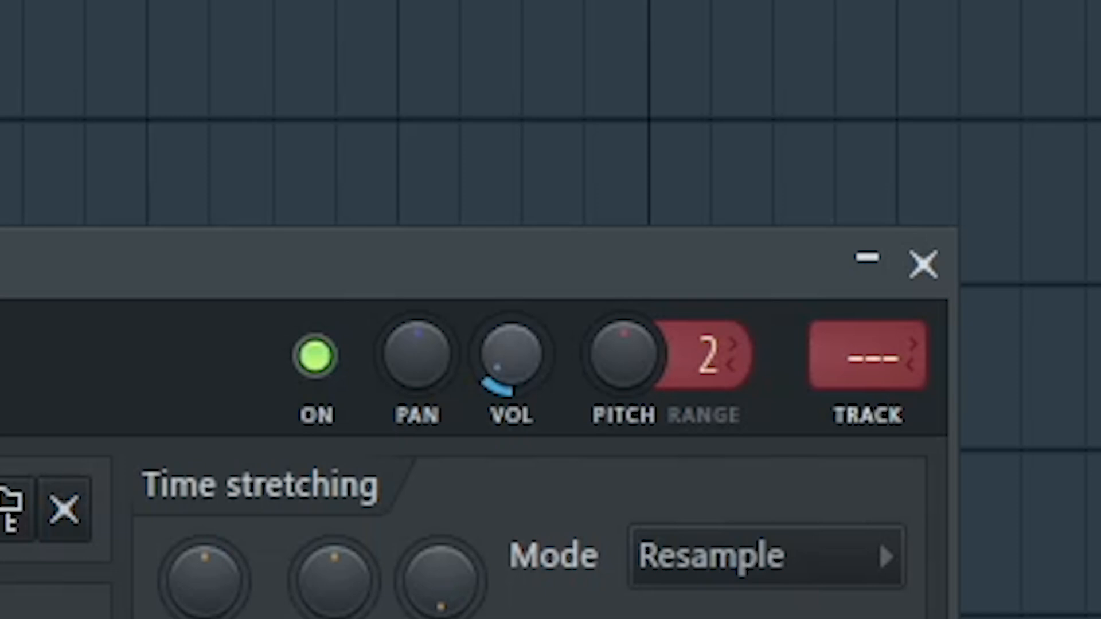
click(940, 273)
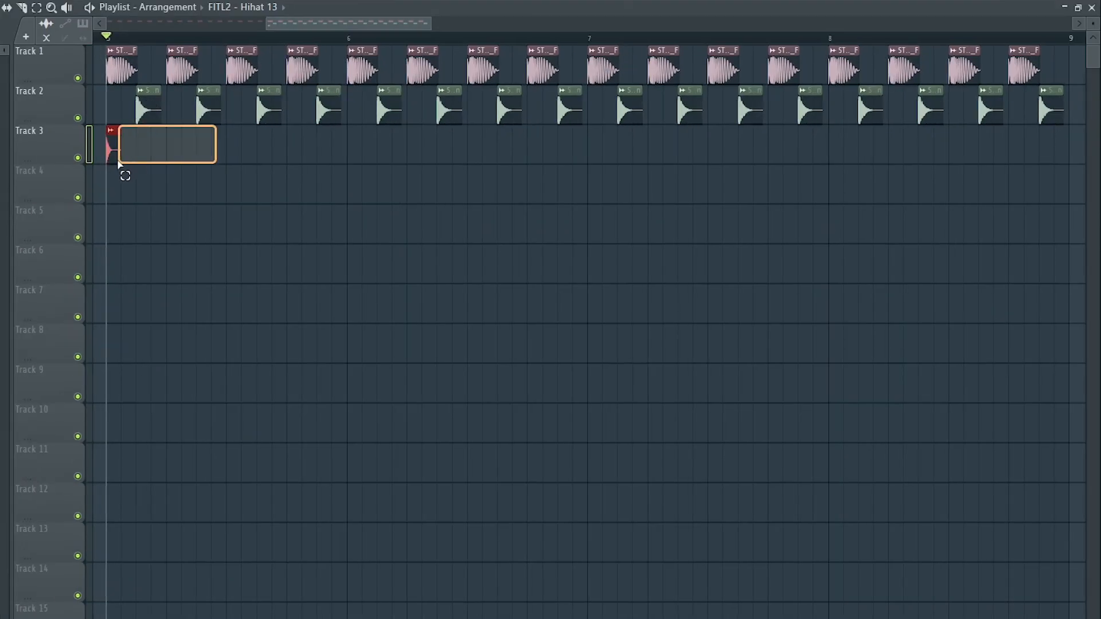
Repeat the hi-hat clip on every sixteenth note along Track 3
key(ctrl+b)
key(ctrl+b)
key(ctrl+b)
key(ctrl+b)
key(ctrl+b)
key(ctrl+b)
key(ctrl+b)
key(ctrl+b)
key(ctrl+b)
key(ctrl+b)
key(ctrl+b)
key(ctrl+b)
key(ctrl+b)
key(ctrl+b)
key(ctrl+b)
key(ctrl+b)
key(ctrl+b)
key(ctrl+b)
key(ctrl+b)
key(ctrl+b)
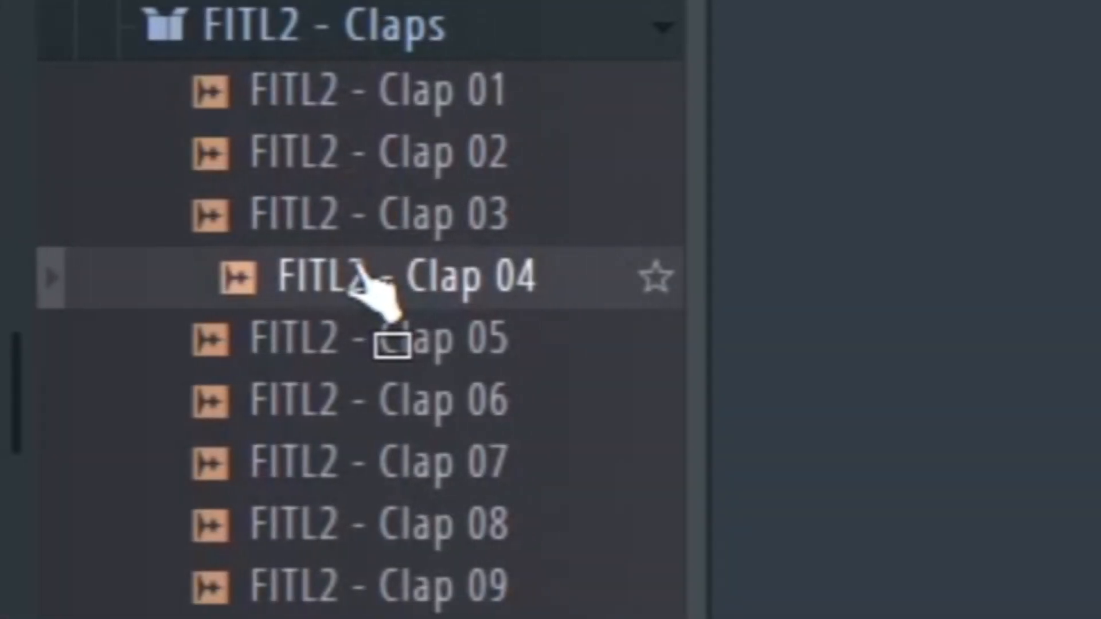
Place the FITL2 - Clap 04 sample on Track 4 at the second beat of bar 9 and lower its volume
drag(381, 295, 923, 304)
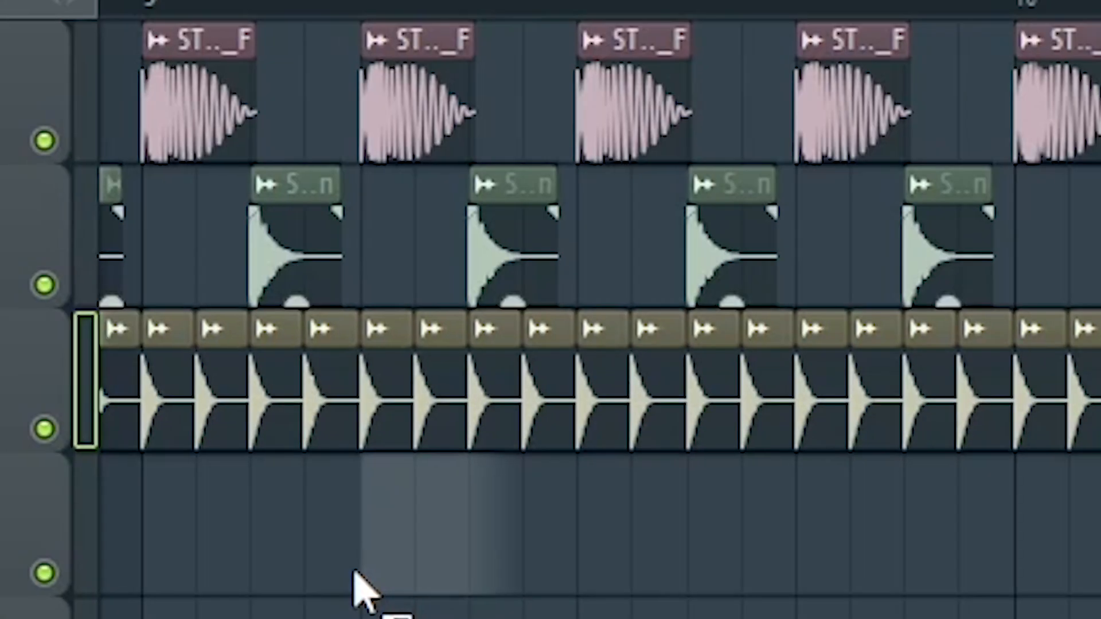
drag(356, 590, 419, 546)
click(418, 546)
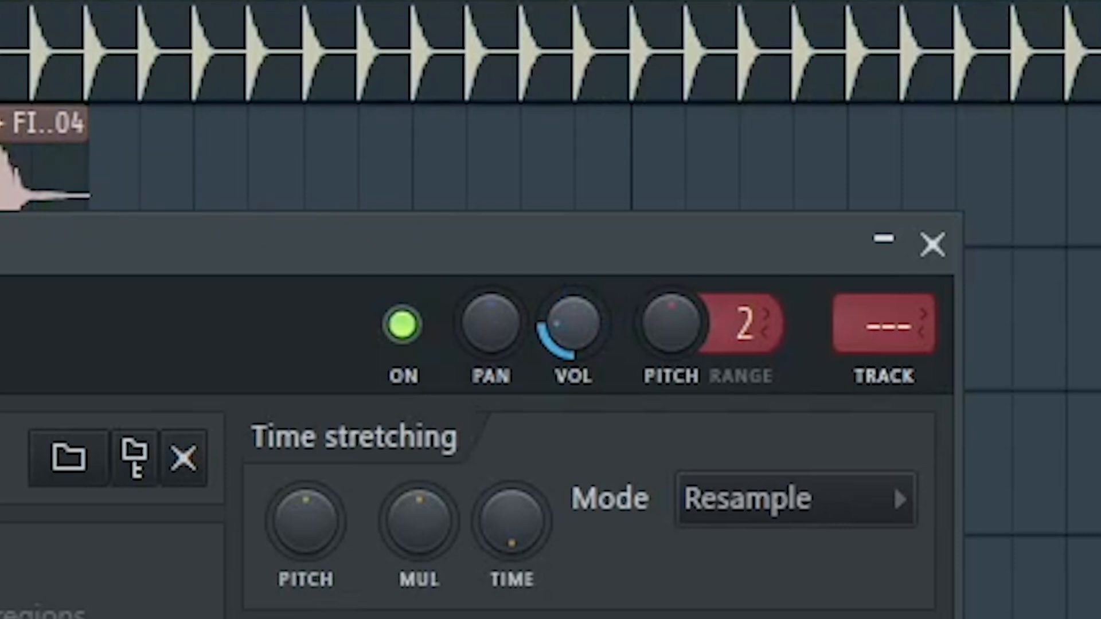
click(933, 246)
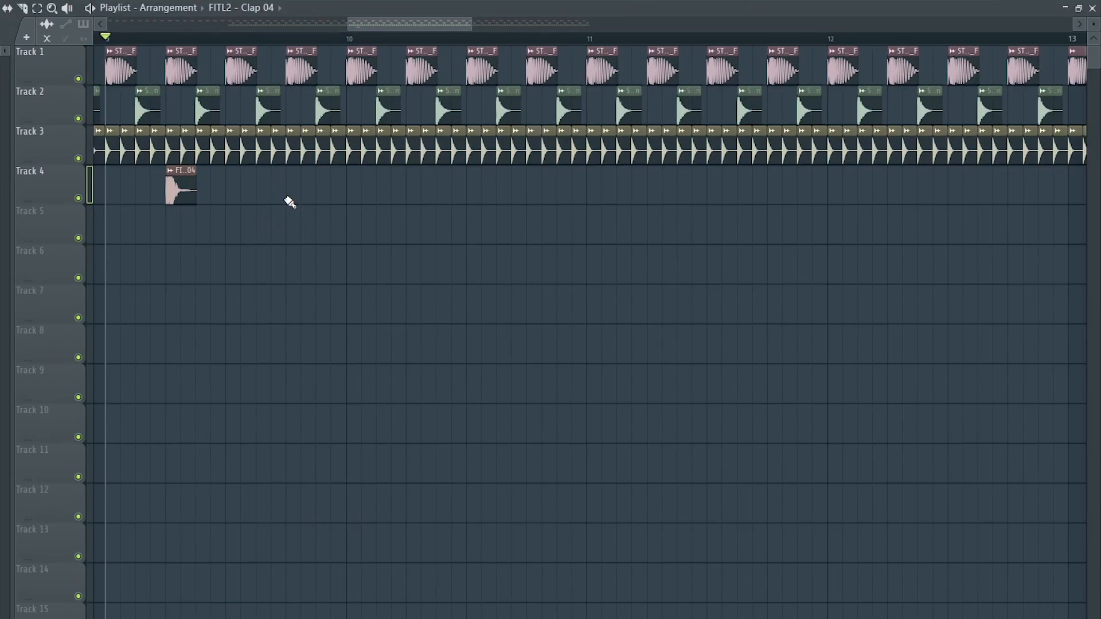
Repeat the clap clip on beats two and four of each bar along Track 4
drag(355, 52, 147, 62)
drag(374, 193, 177, 205)
key(ctrl+b)
key(ctrl+b)
key(ctrl+b)
key(ctrl+b)
key(ctrl+b)
key(ctrl+b)
key(ctrl+b)
Select the kick, open hat, hi-hat and clap clips and duplicate them forward through bar 32
scroll(584, 215, down, 4)
drag(823, 227, 192, 63)
scroll(278, 155, down, 1)
key(ctrl+b)
key(ctrl+b)
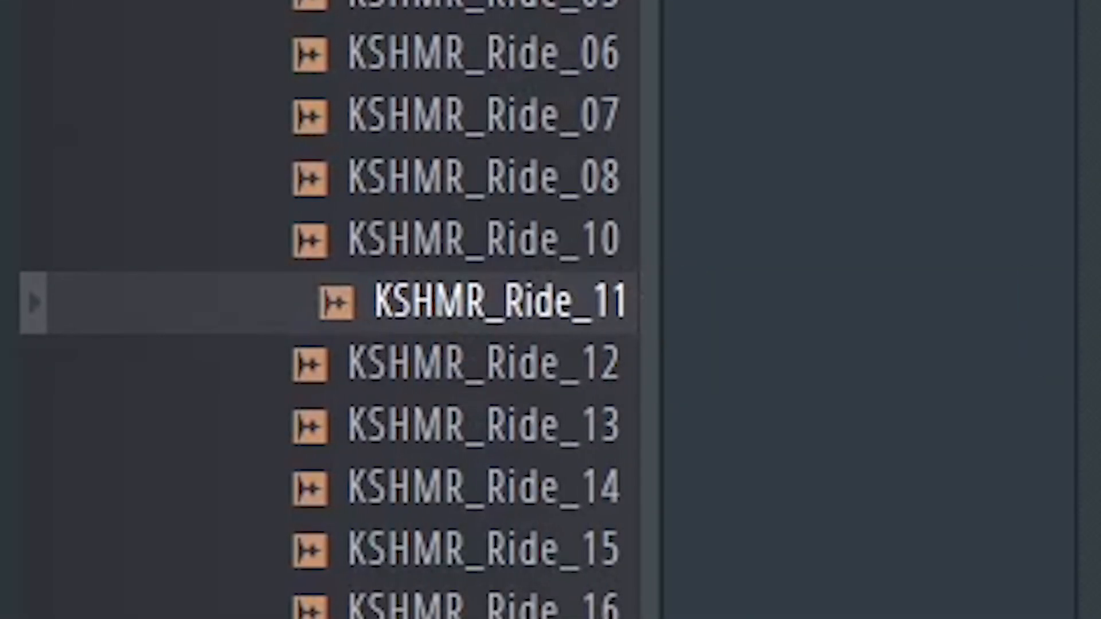
Place the KSHMR_Ride_11 sample on Track 5 at the start of bar 17 and lower its volume
drag(499, 301, 194, 231)
double_click(168, 235)
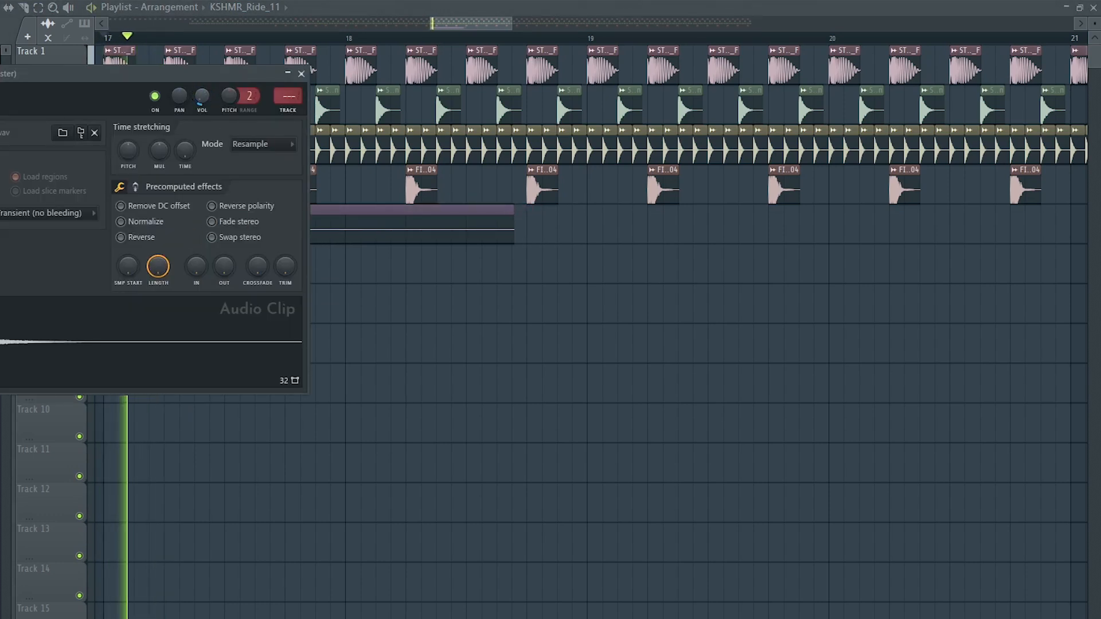
click(297, 74)
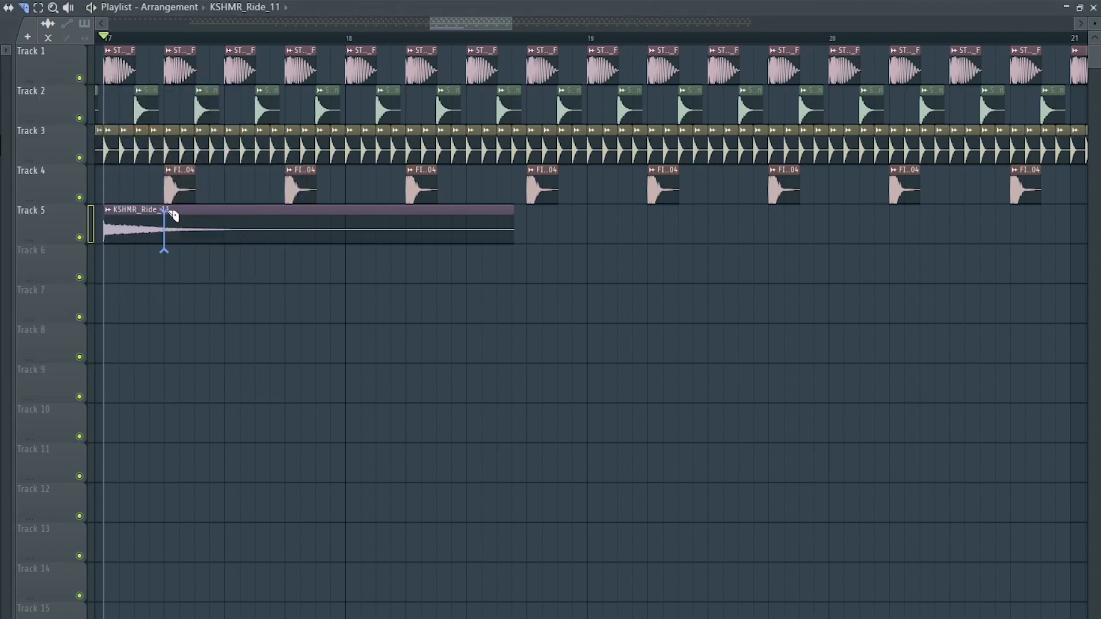
Trim the ride clip to one beat and repeat it on every beat along Track 5 through the end of bar 32
right_click(214, 230)
key(ctrl+b)
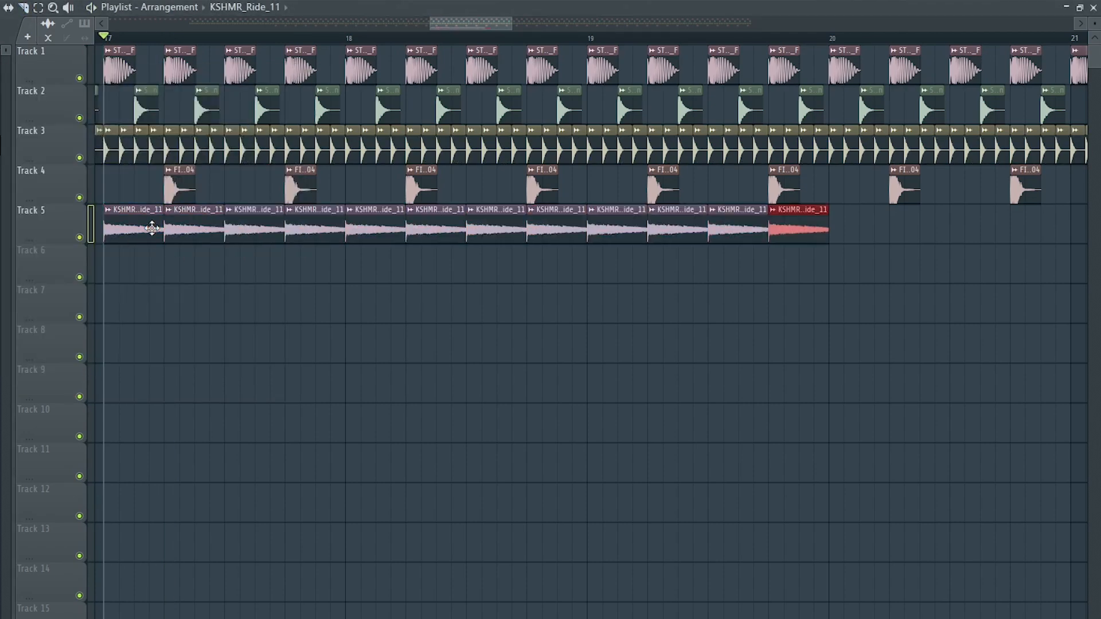
key(ctrl+b)
key(ctrl+b)
key(ctrl+b)
key(ctrl+b)
key(ctrl+b)
key(ctrl+b)
key(ctrl+b)
key(ctrl+b)
key(ctrl+b)
key(ctrl+b)
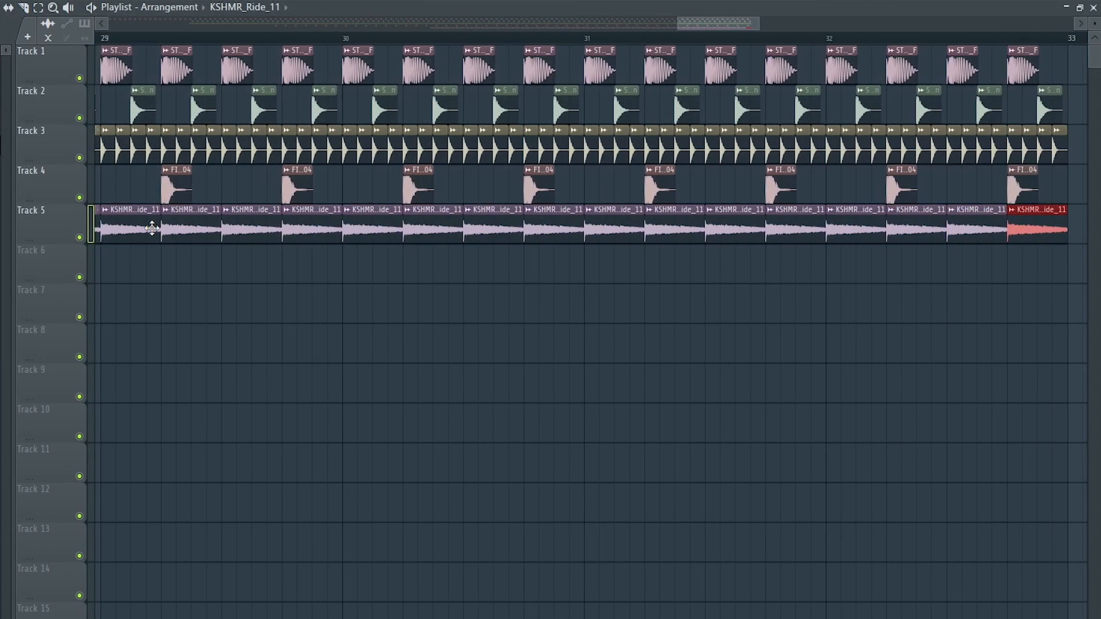
Place the KSHMR Shaker Loops 128 06 sample on Track 6 at bar 17 and set its time stretching mode to Stretch
drag(450, 166, 1015, 401)
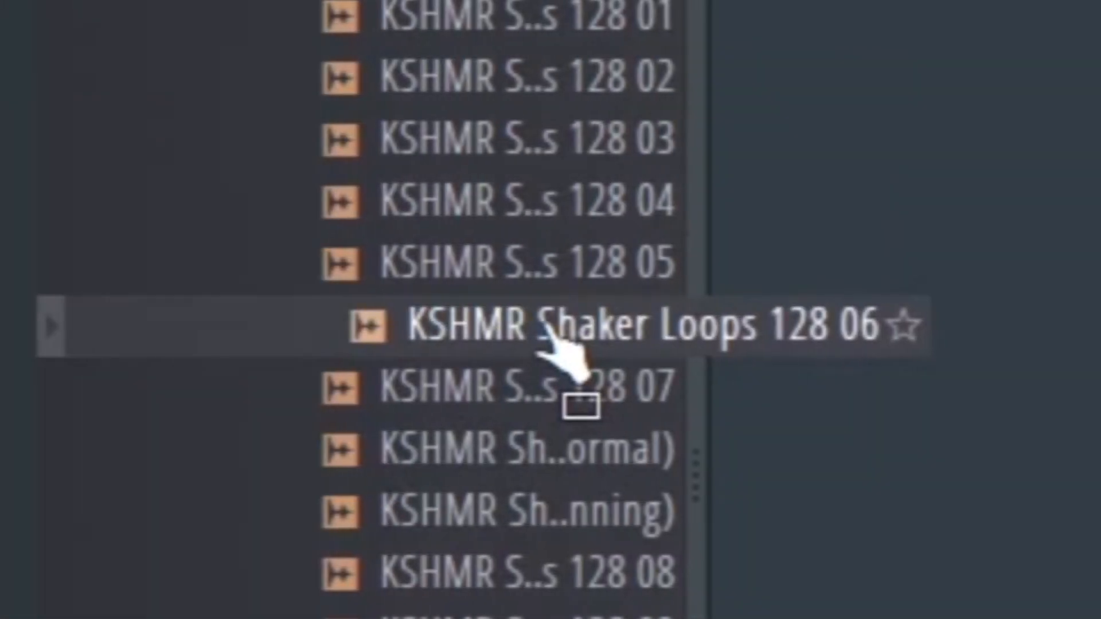
drag(570, 344, 313, 271)
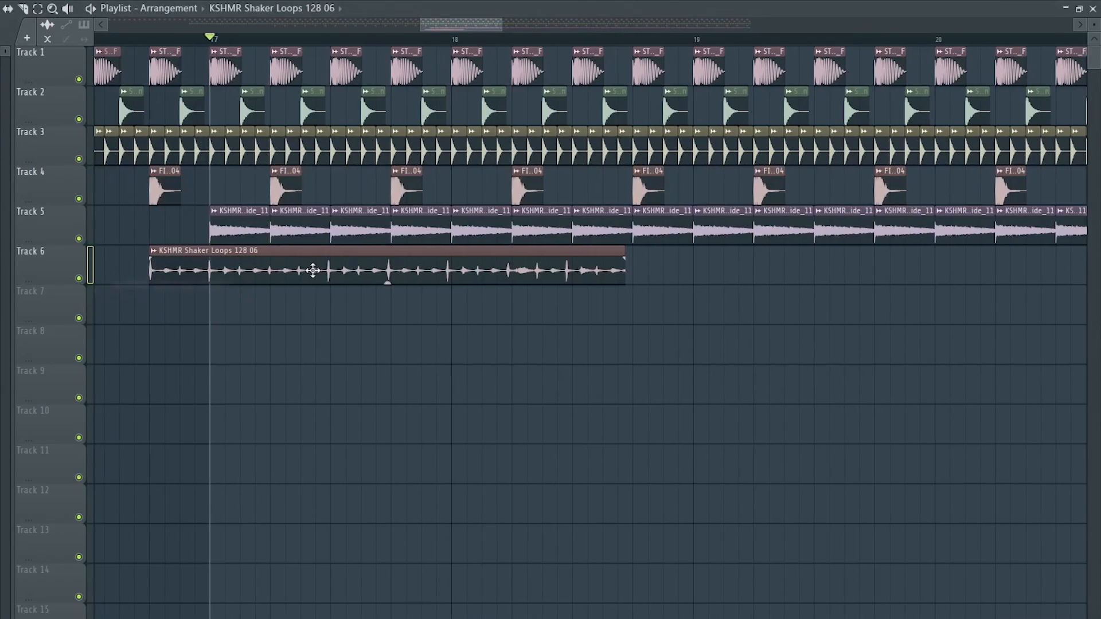
double_click(371, 259)
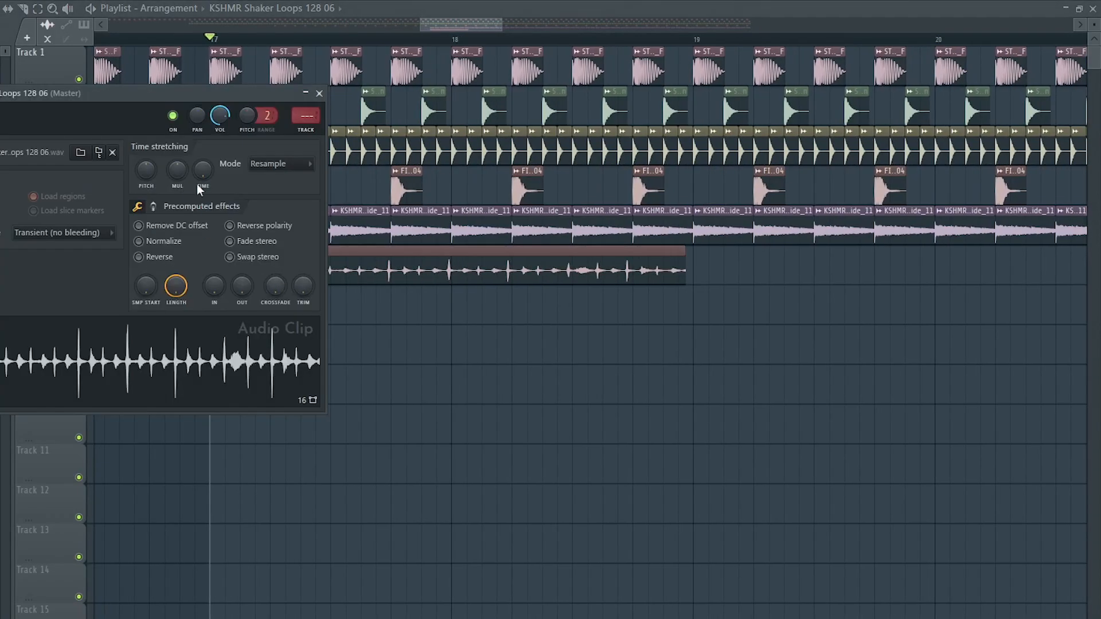
click(268, 167)
click(265, 200)
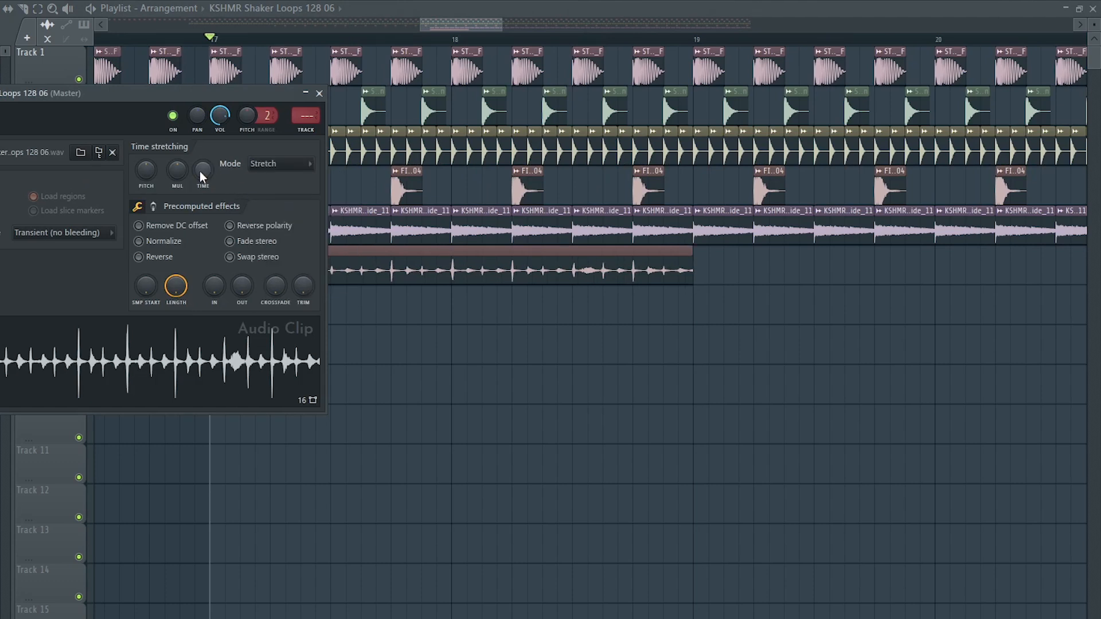
Lower the shaker loop's volume while listening to it in the arrangement, and close its channel settings
drag(220, 116, 220, 138)
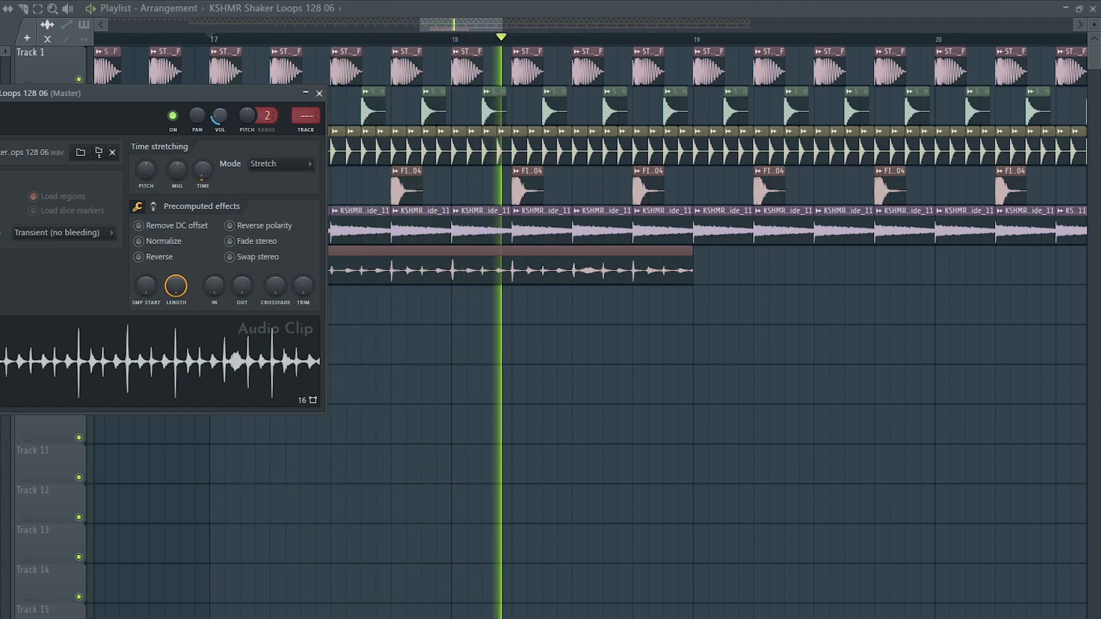
key(space)
click(319, 93)
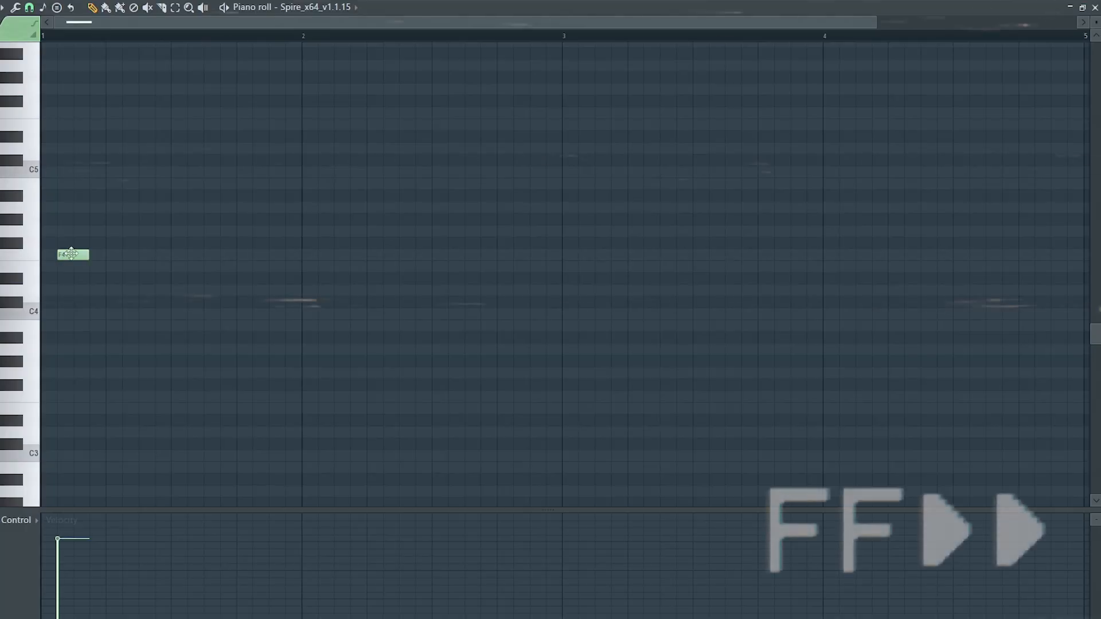
Draw the Spire melody F4, F4, C4, F4, F4, G4, D#4 in bar 1 of the piano roll and play it back
click(103, 255)
drag(117, 254, 106, 255)
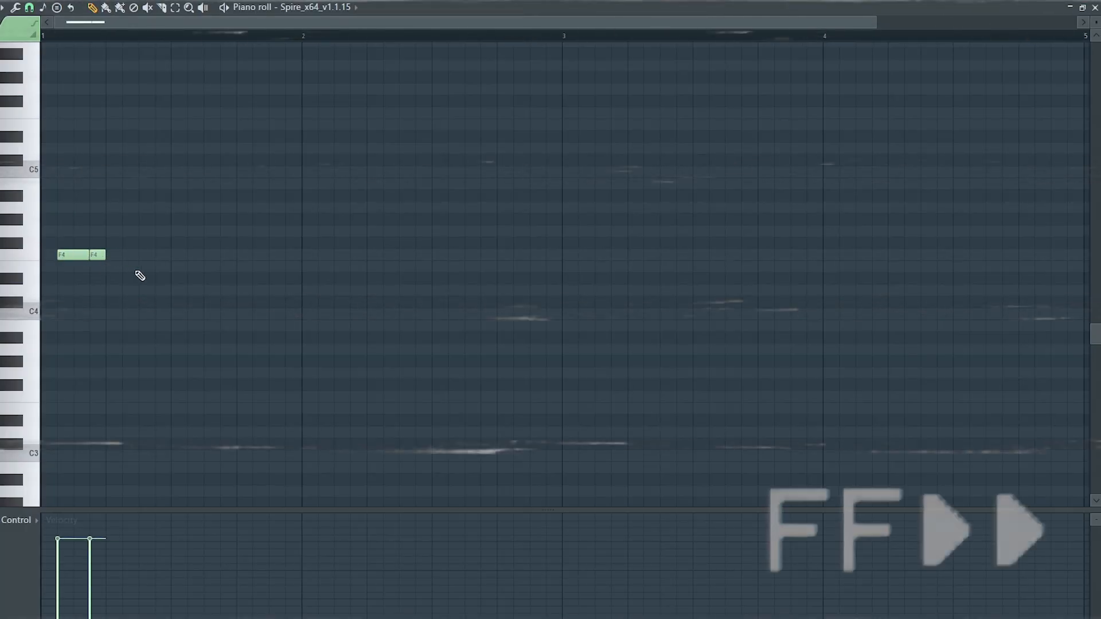
click(144, 325)
drag(146, 325, 170, 313)
click(188, 254)
click(218, 255)
click(239, 231)
click(274, 279)
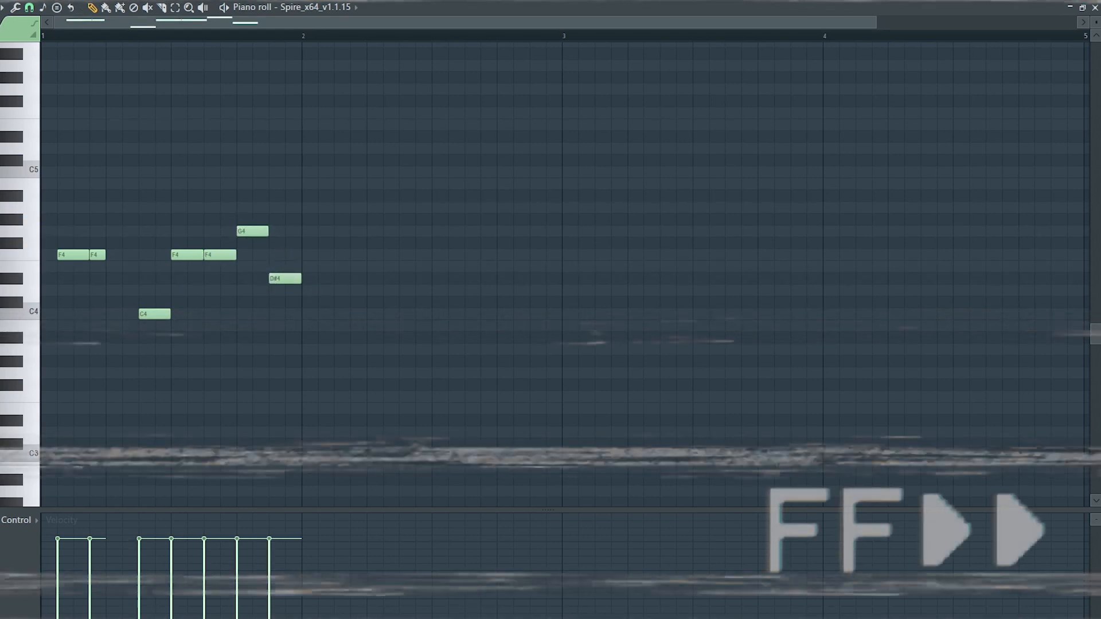
key(space)
key(space)
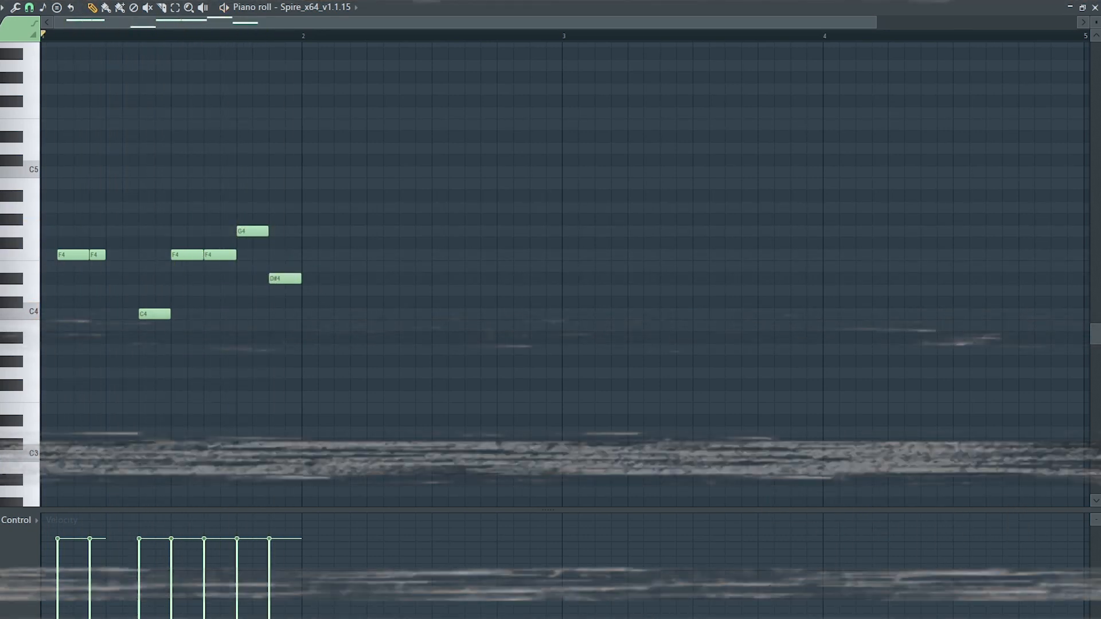
Duplicate the one-bar melody three times to fill bars 2 to 4 and play the pattern back
key(ctrl+a)
key(ctrl+b)
key(ctrl+b)
key(ctrl+b)
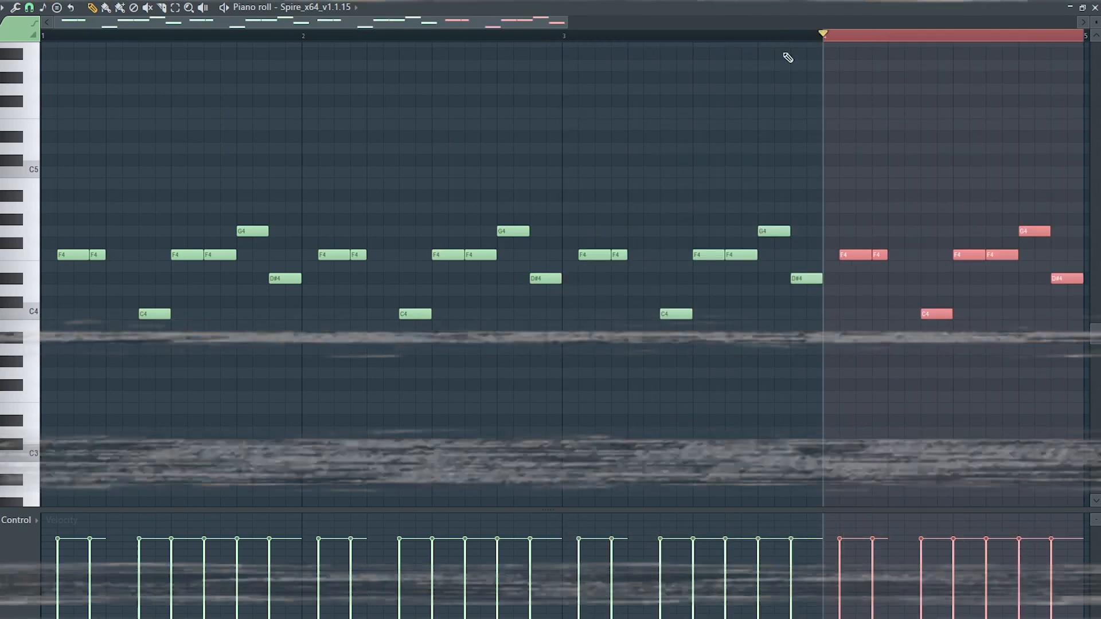
ctrl+click(1074, 40)
ctrl+click(628, 112)
click(115, 34)
key(space)
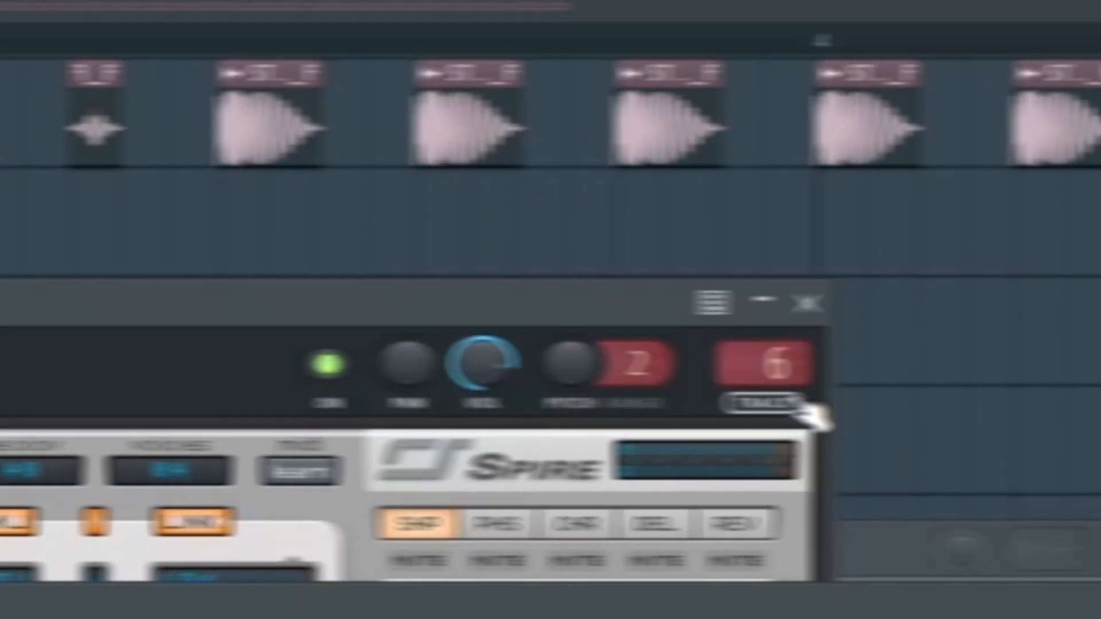
Rename mixer insert 25 as Sidechain and give it a green colour
click(794, 398)
click(760, 252)
right_click(760, 254)
click(820, 213)
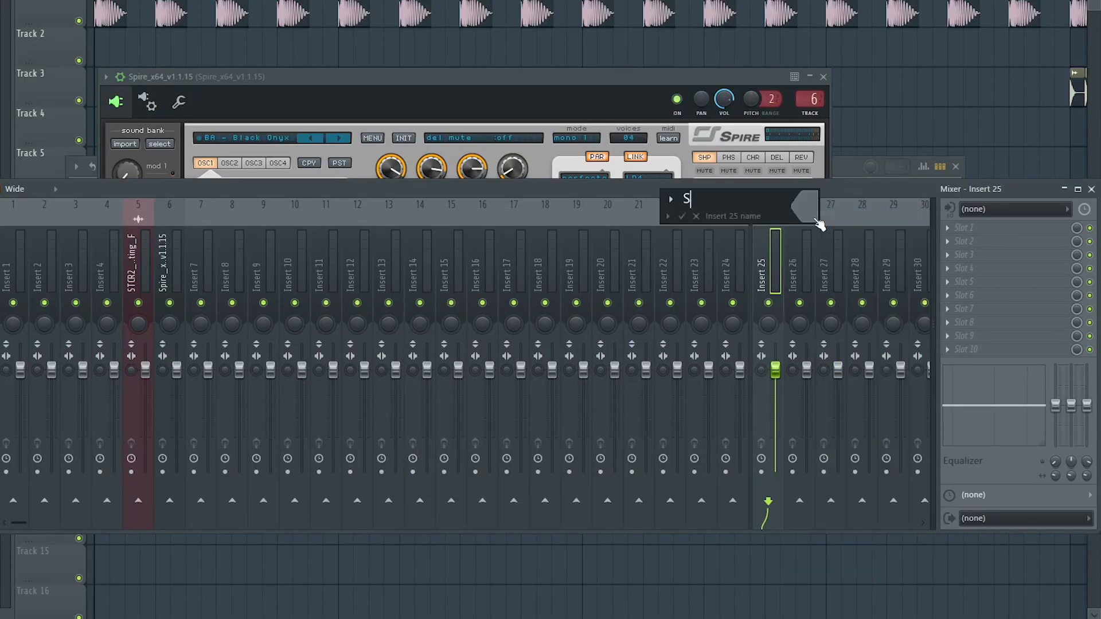
click(817, 223)
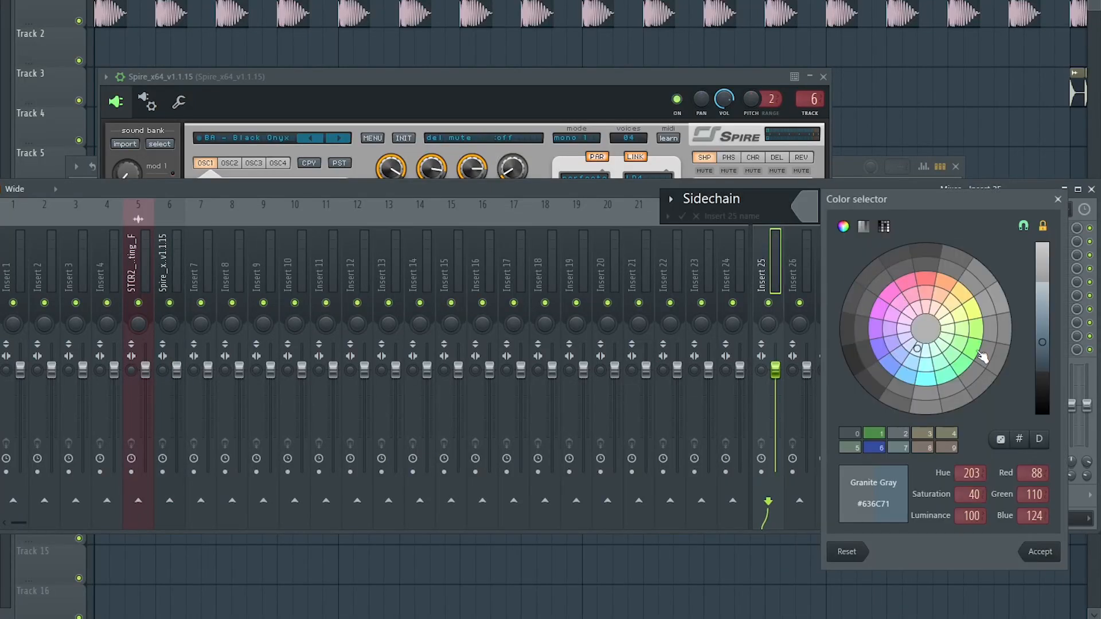
click(1041, 552)
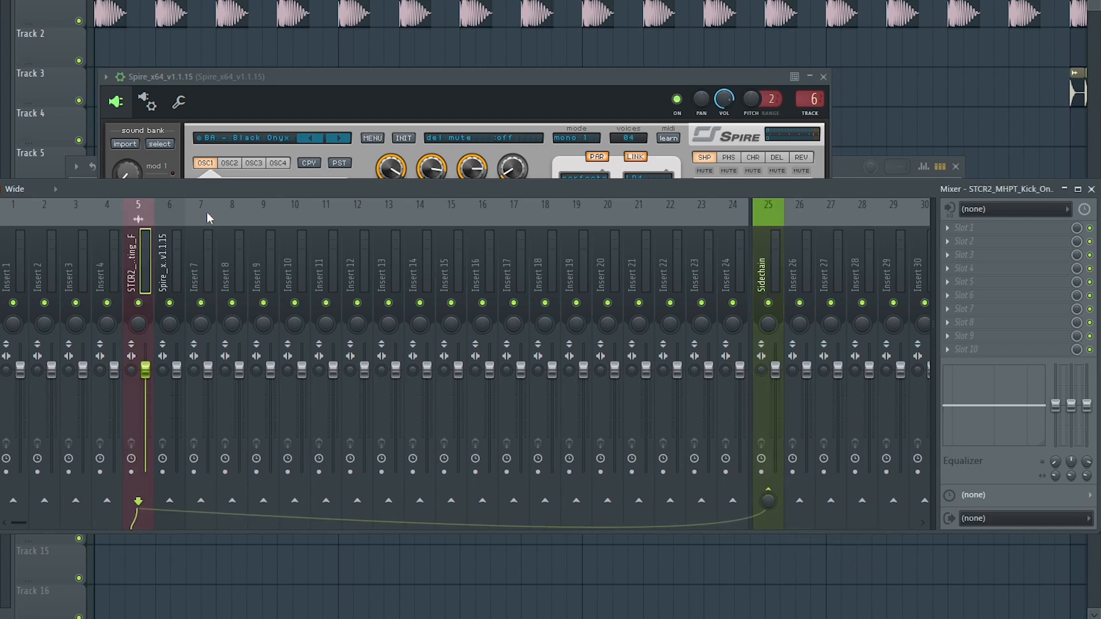
Route the Spire mixer track to the Sidechain track and select the Sidechain track
click(831, 526)
click(767, 238)
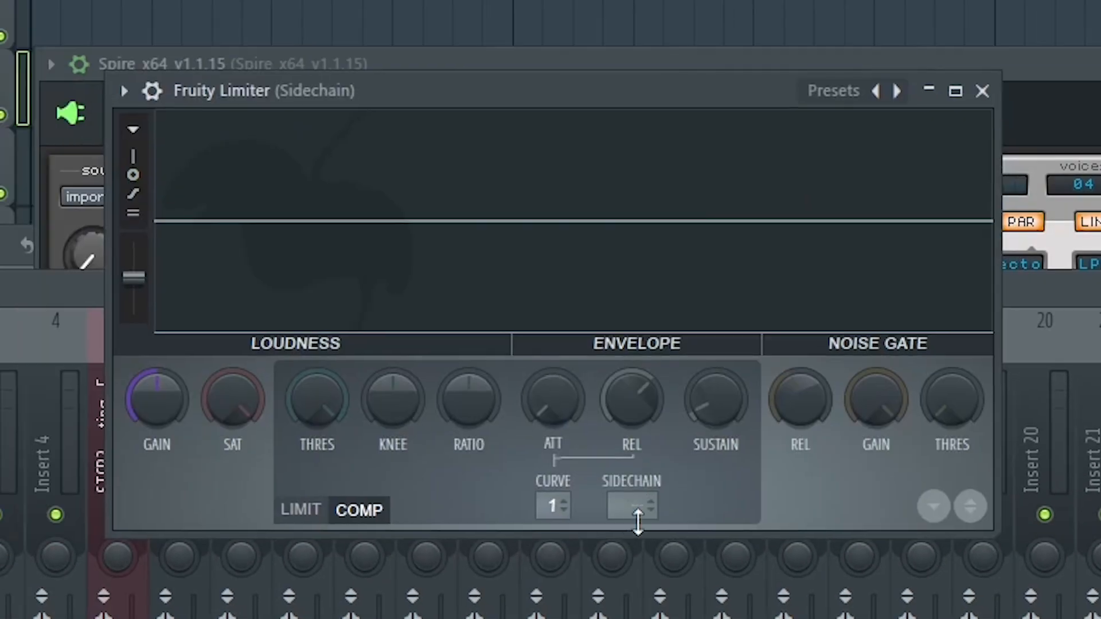
Set the Fruity Limiter's sidechain source to STCR2_MHPT_Kick_One_Shot_Bursting_F, and adjust the compressor's threshold and ratio during playback
click(634, 506)
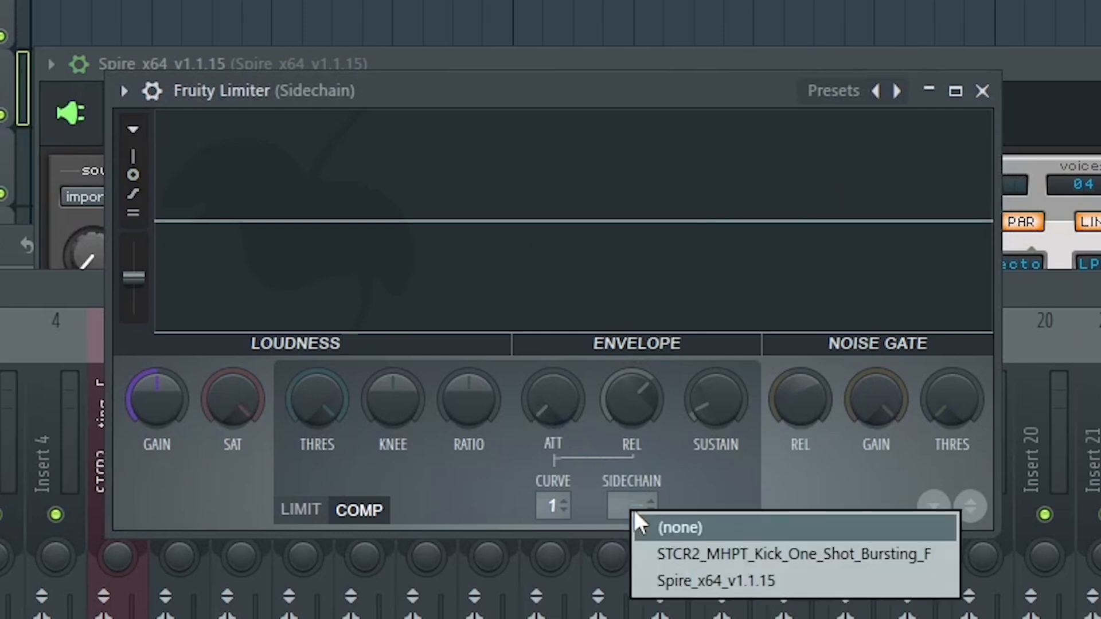
click(694, 552)
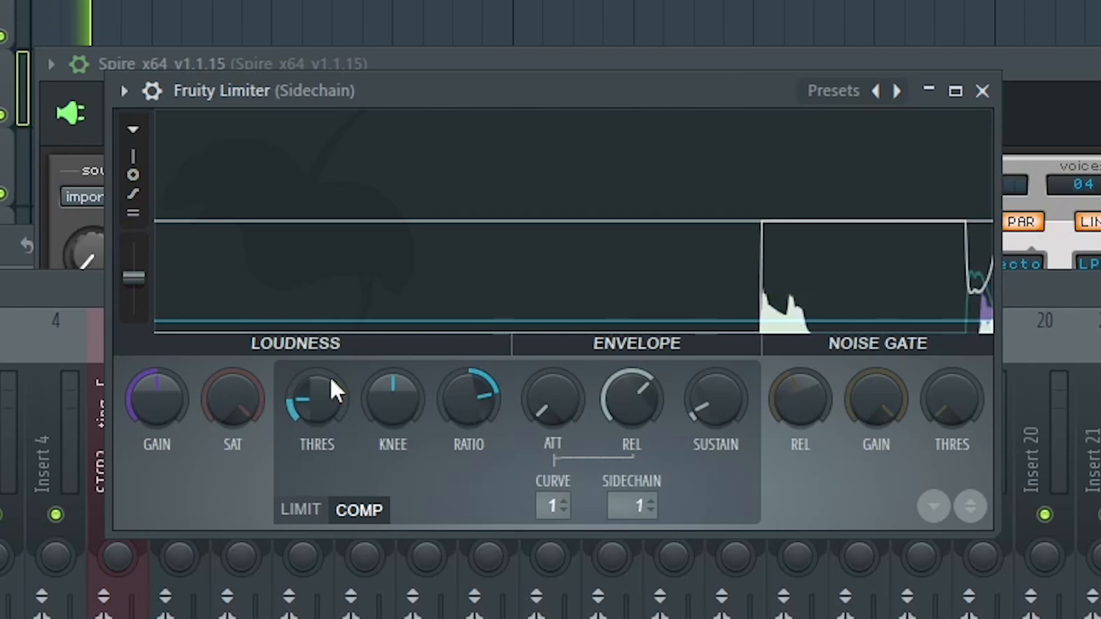
drag(324, 394, 324, 396)
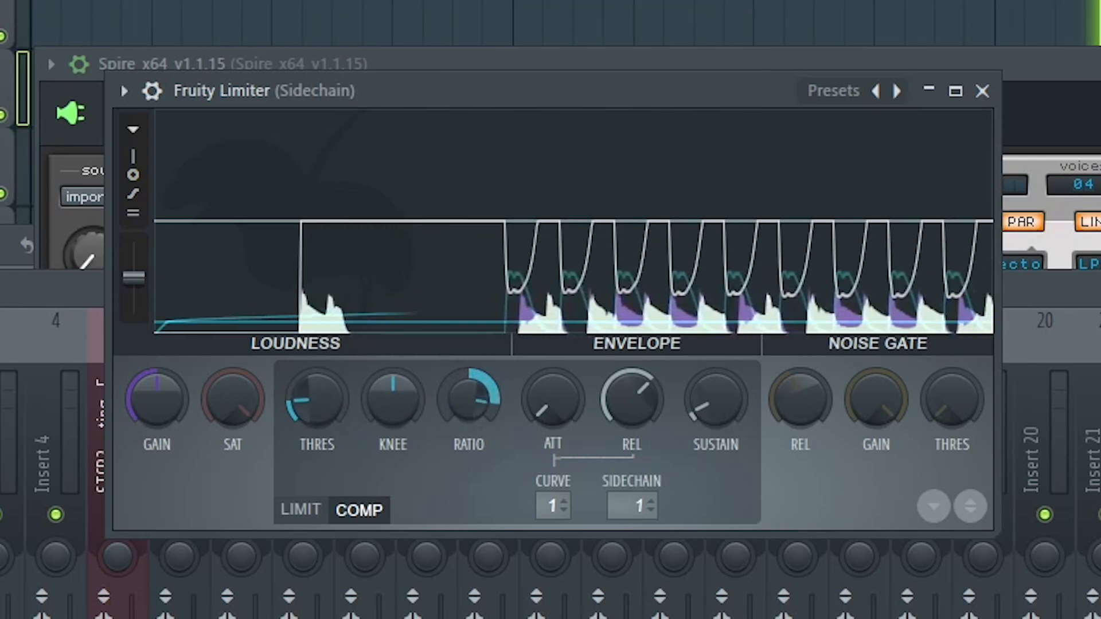
Fine-tune the sidechain compressor's threshold and narrow the Spire track's stereo separation with Fruity Stereo Enhancer
drag(322, 403, 322, 414)
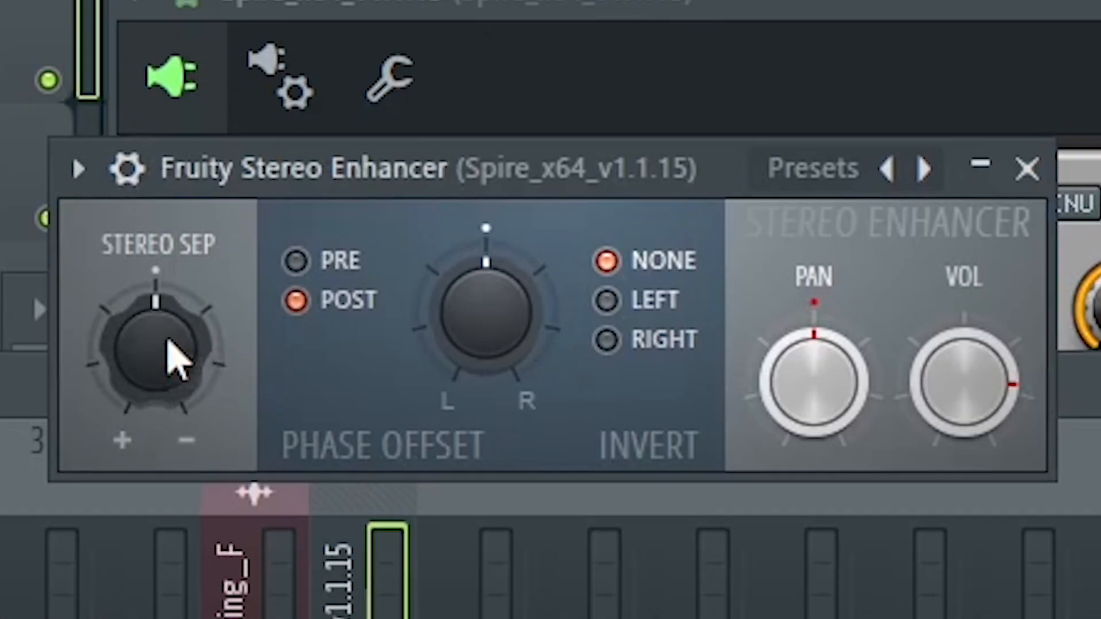
drag(167, 340, 168, 310)
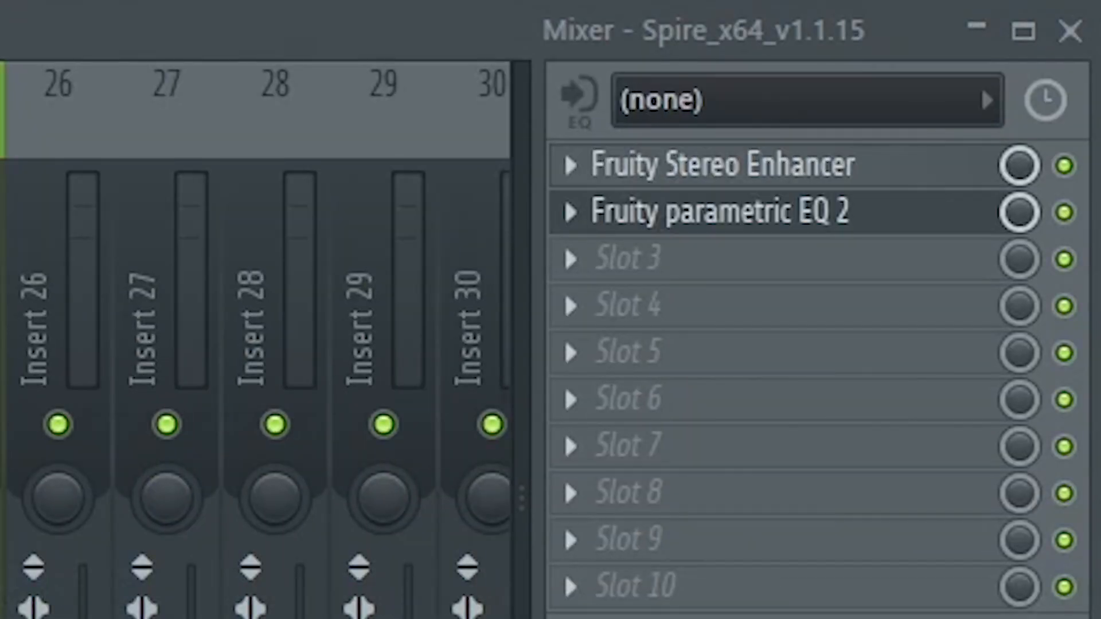
Open Fruity Parametric EQ 2 on the Spire track and pull band 2 slightly down
click(738, 212)
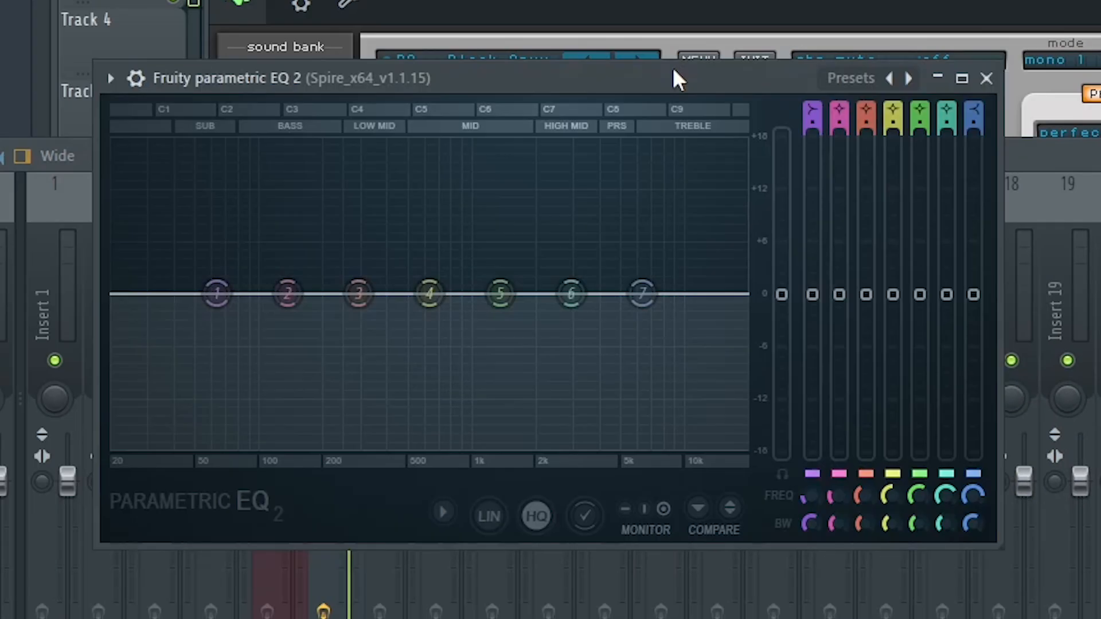
drag(674, 70, 692, 59)
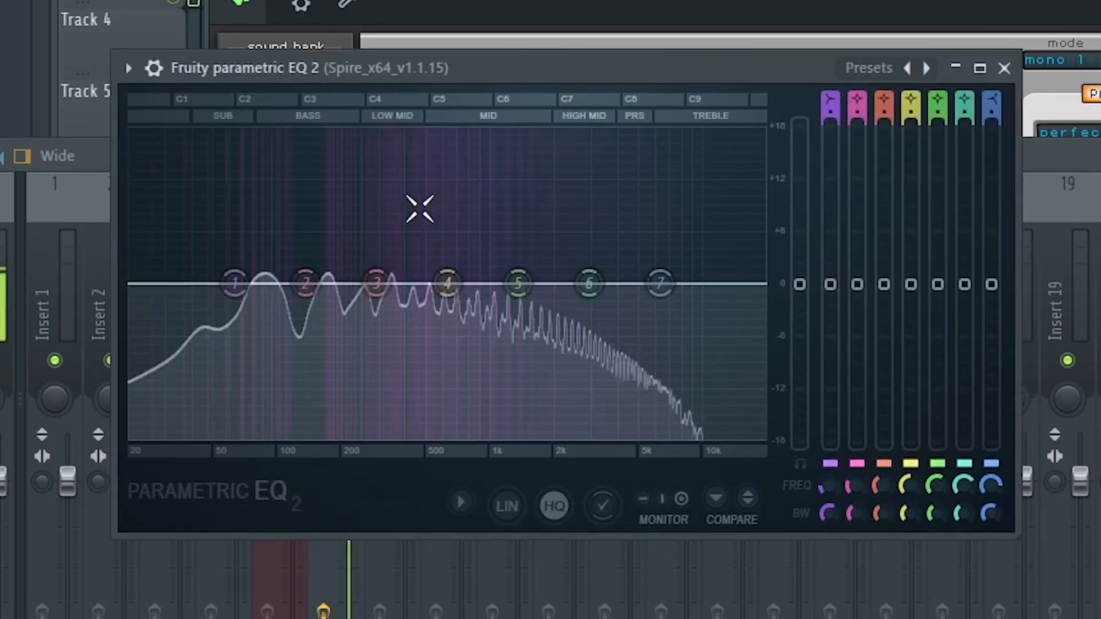
drag(305, 283, 308, 303)
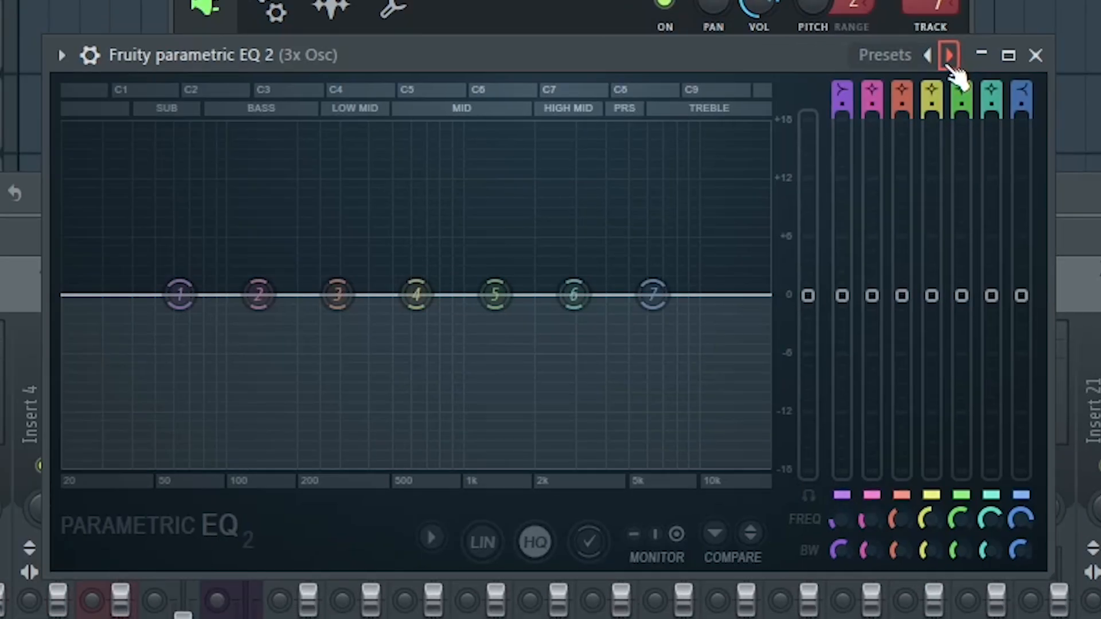
Load the 20Hz + 18kHz cut preset in the 3x Osc EQ and lower its high cut to about 50 Hz
click(560, 101)
click(949, 56)
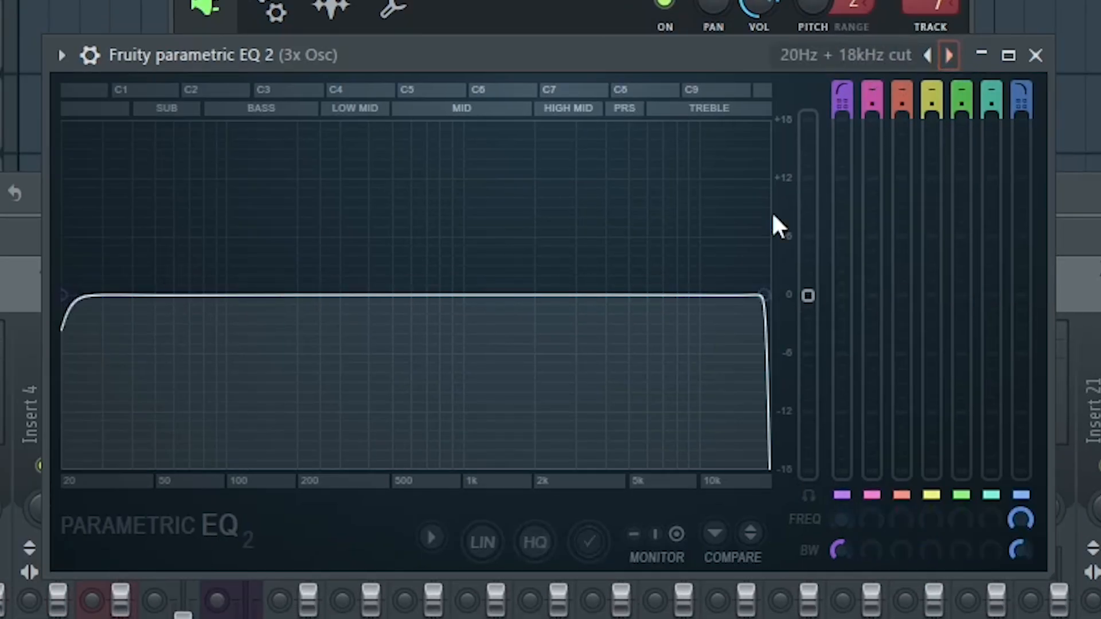
drag(764, 296, 161, 295)
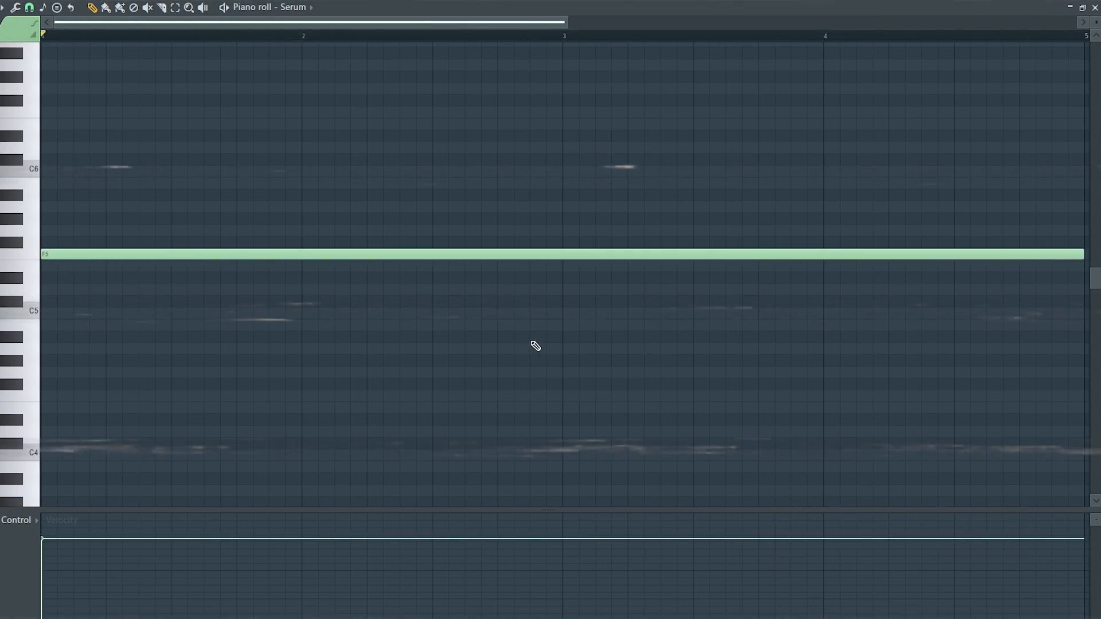
Stack four-bar A#5 and D#6 notes above the F5 note in the Serum piano roll
scroll(524, 341, up, 1)
drag(48, 218, 2, 231)
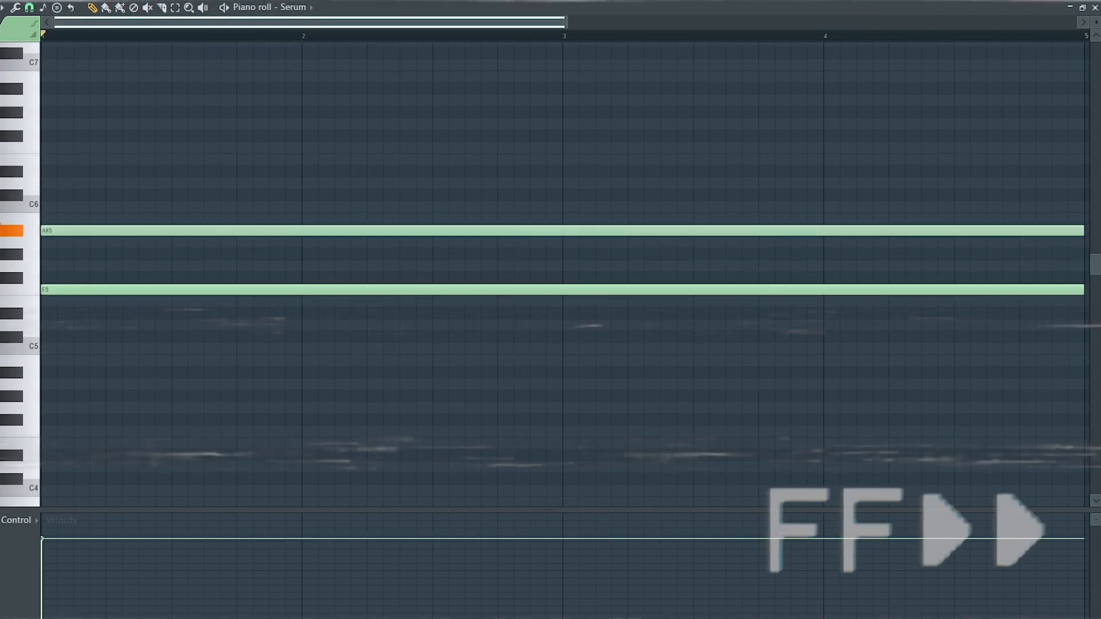
click(49, 171)
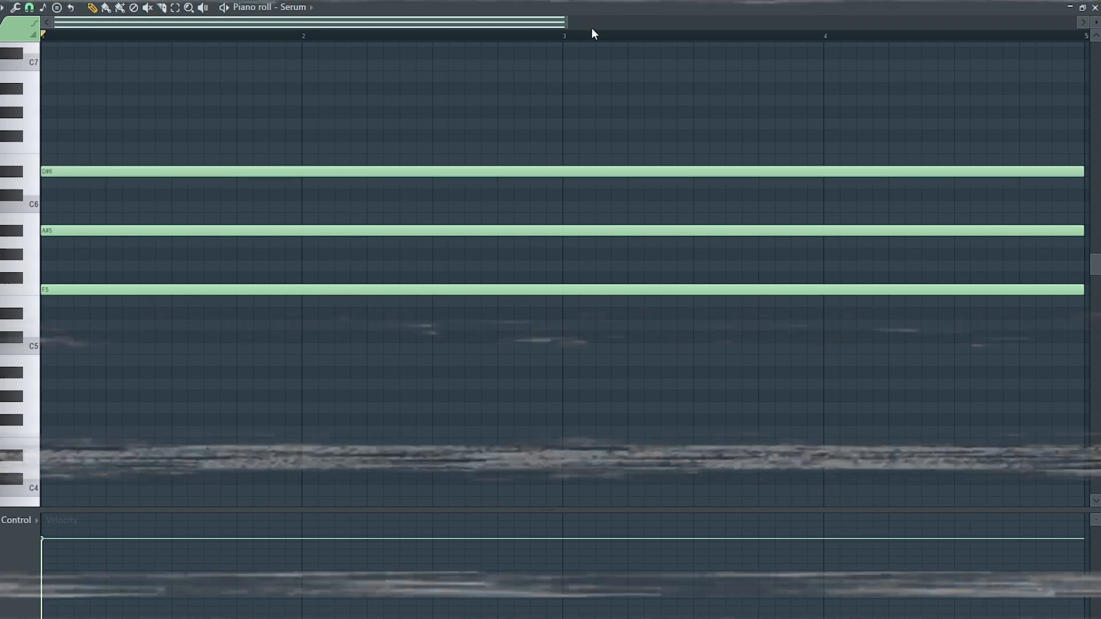
Add a second four-bar Serum chord of G5, C6 and F6 from bar 5, aligned exactly to the bar line
drag(566, 21, 1083, 29)
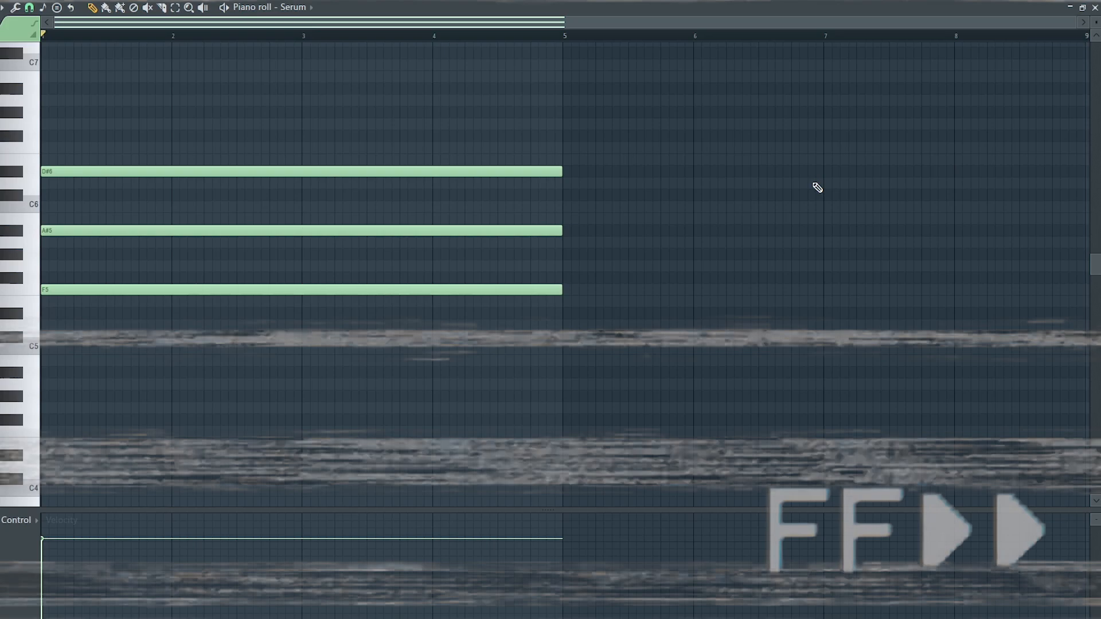
click(570, 266)
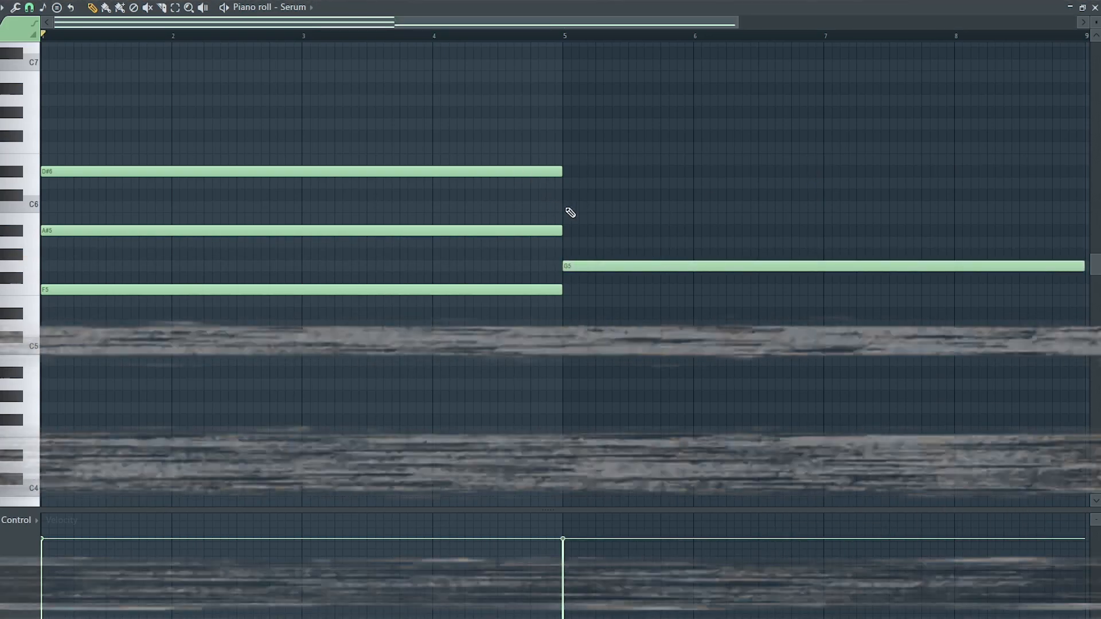
click(574, 207)
click(571, 147)
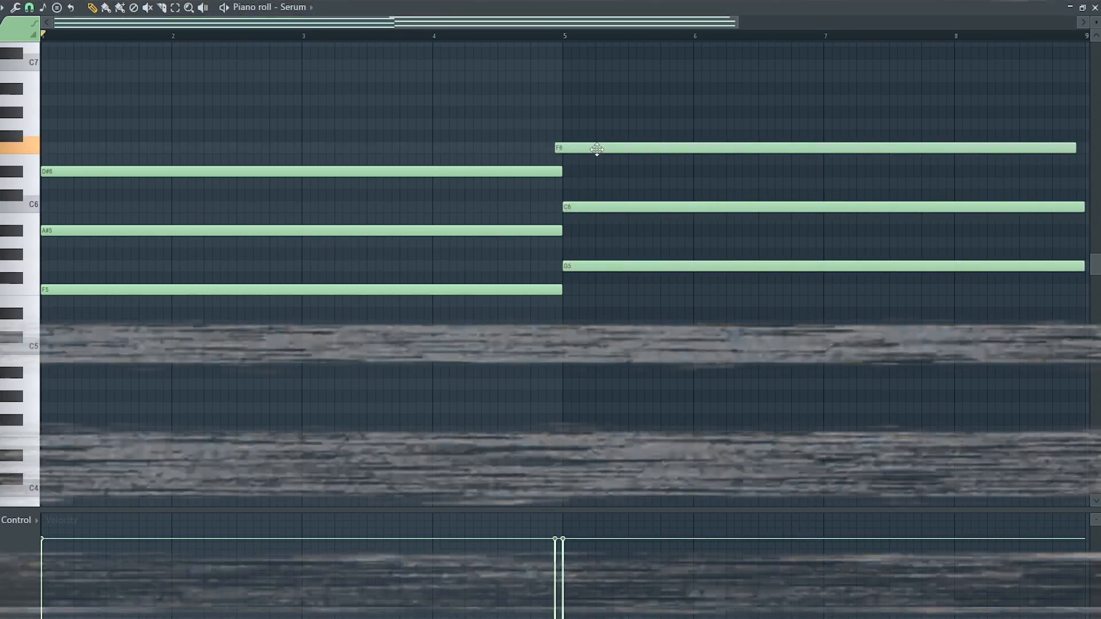
click(567, 37)
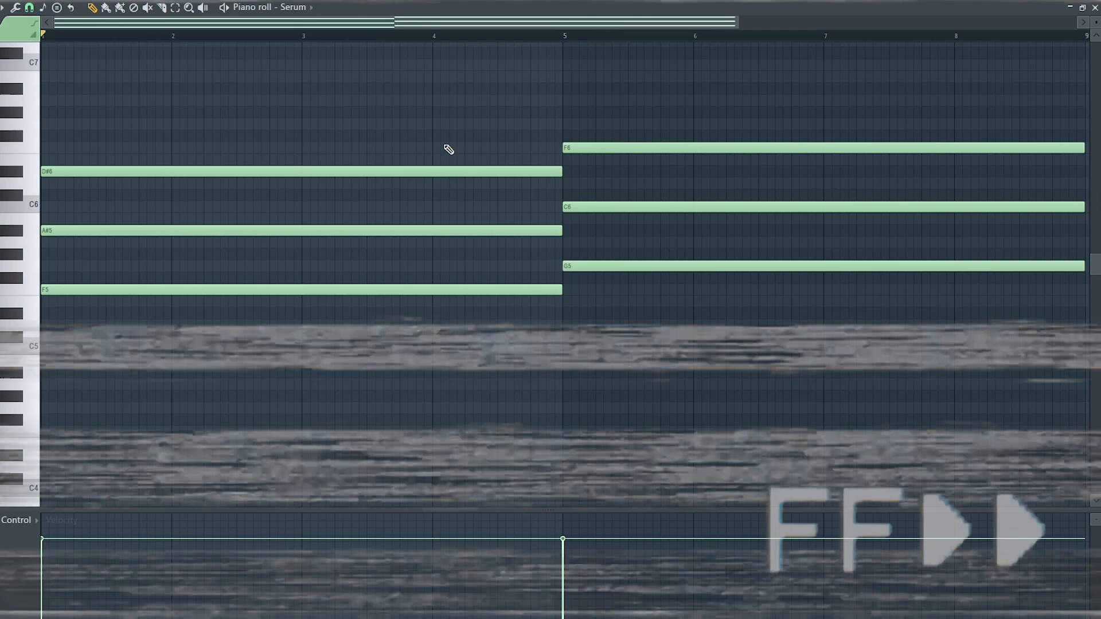
scroll(465, 113, up, 3)
scroll(465, 115, down, 1)
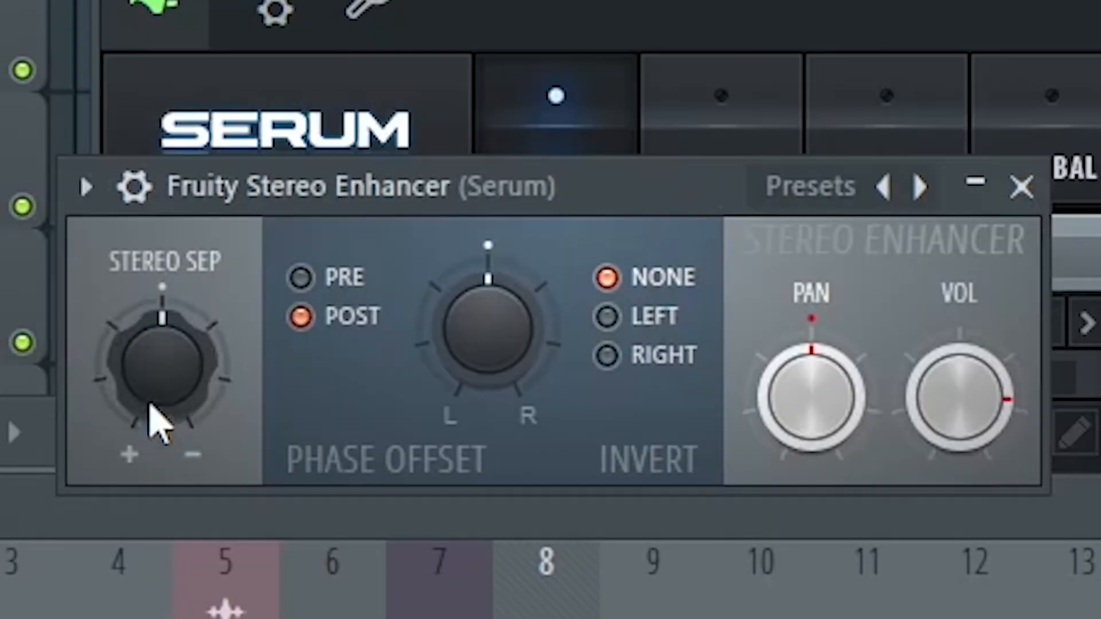
Widen the Serum track's stereo separation and cut its lows by pulling EQ band 1 down at about 300 Hz
drag(152, 406, 152, 433)
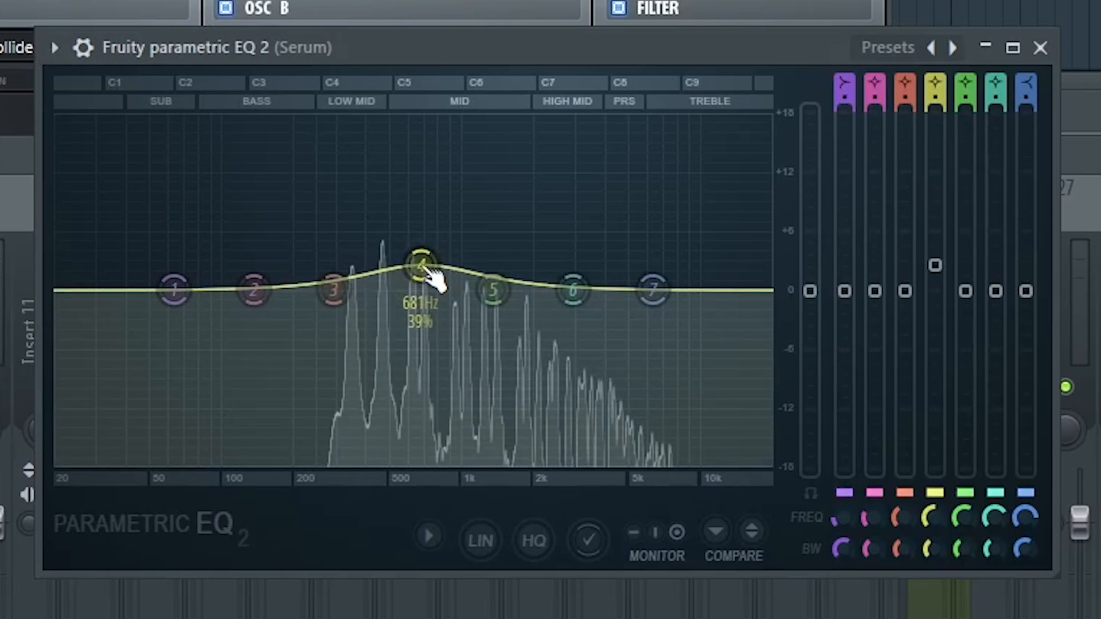
drag(178, 297, 336, 460)
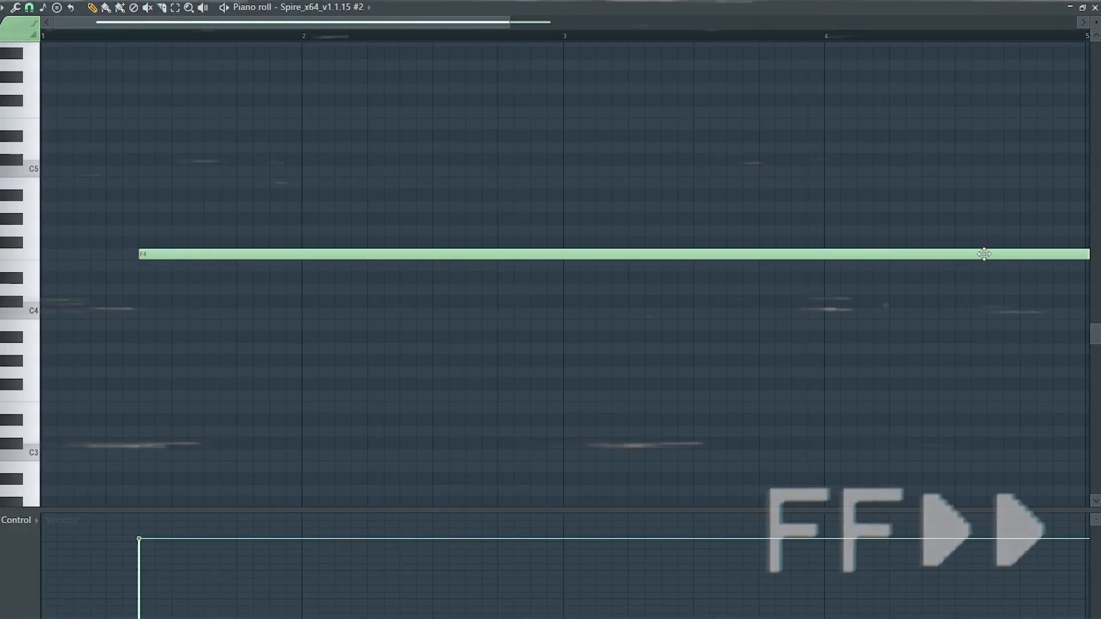
Shorten the F4 note in the second Spire's piano roll, place one short F4 in each of the four bars, and play the pattern
drag(1082, 254, 72, 256)
drag(54, 255, 152, 257)
click(275, 256)
right_click(289, 254)
click(410, 254)
click(688, 258)
click(939, 256)
key(space)
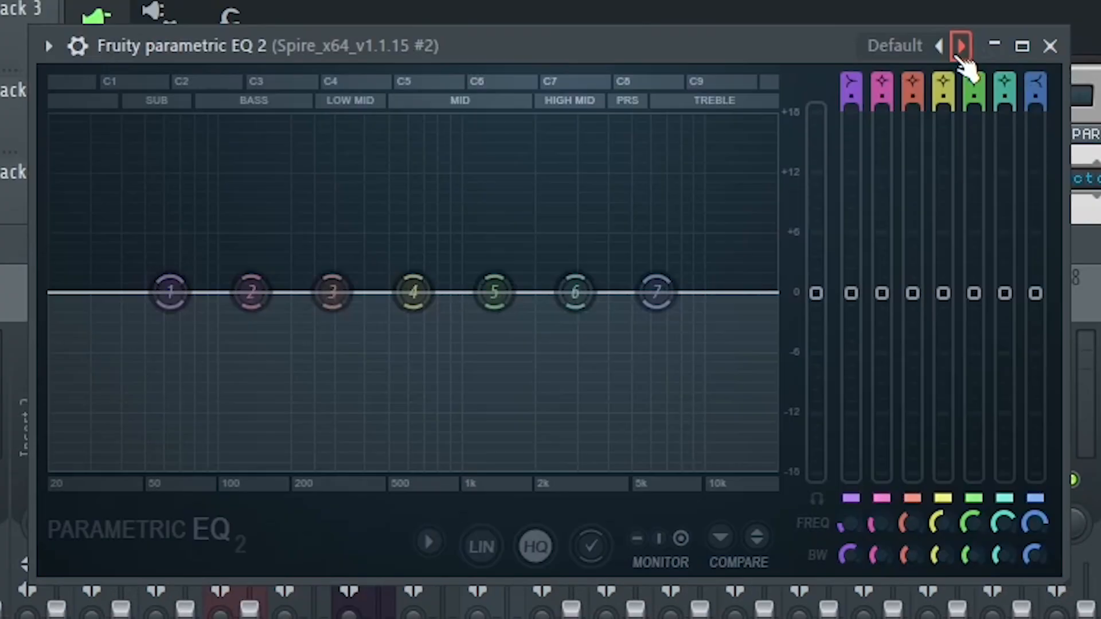
Load the 20Hz + 18kHz cut preset in the second Spire's EQ and raise its low cut to about 200 Hz
click(961, 46)
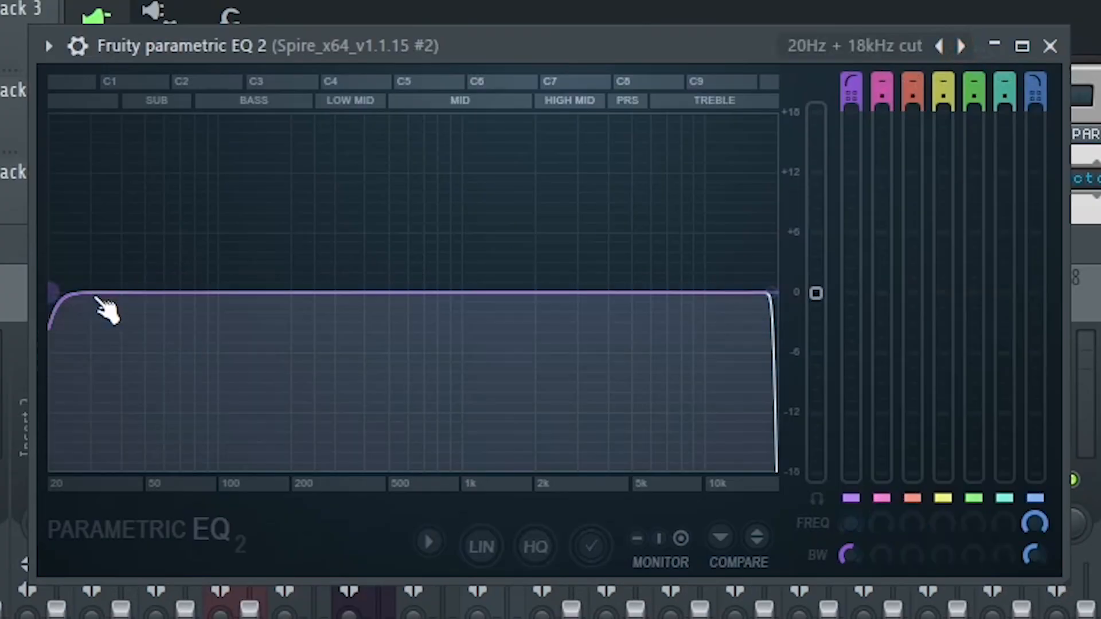
drag(69, 300, 293, 296)
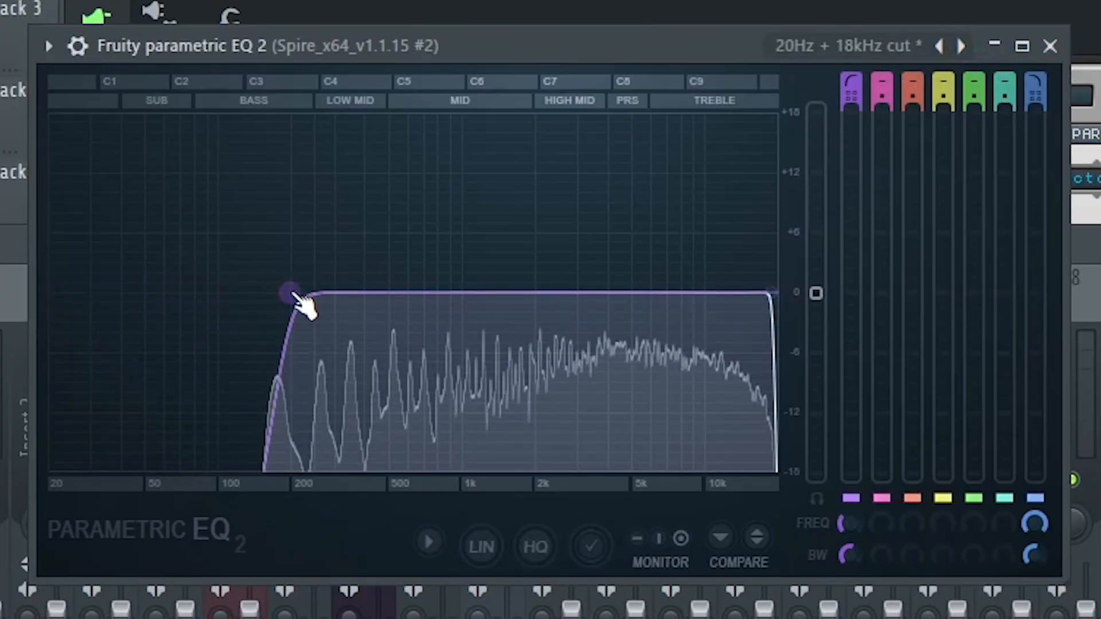
scroll(298, 300, down, 3)
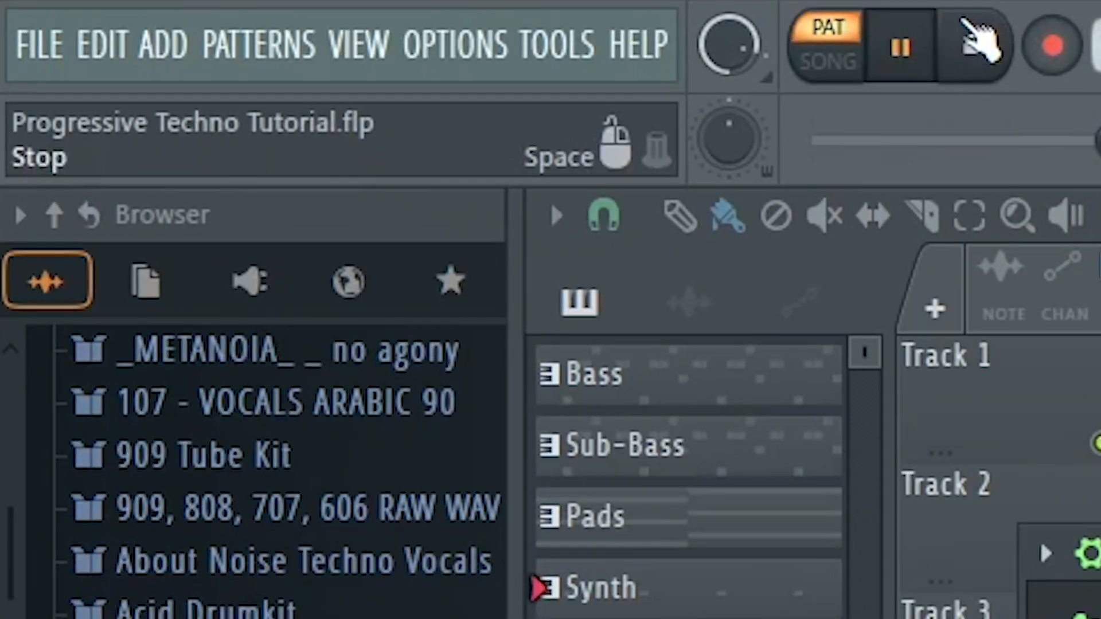
Create an automation clip for the second Spire's flt1_cut parameter and raise its end point so the filter opens gradually
click(556, 42)
mouse_move(639, 604)
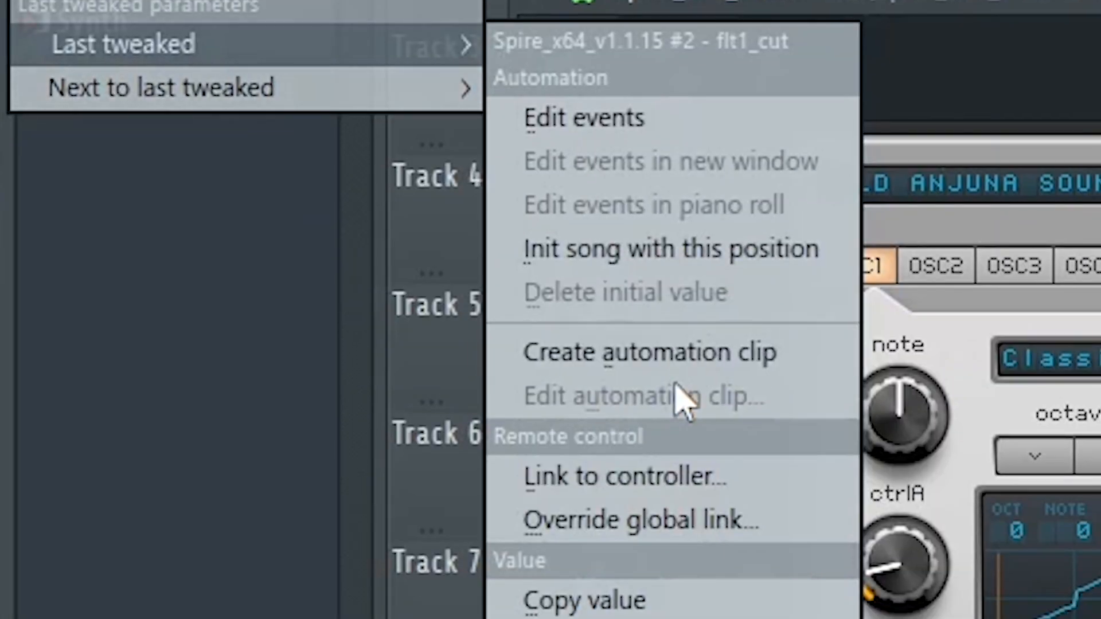
click(682, 356)
drag(1087, 434, 1080, 417)
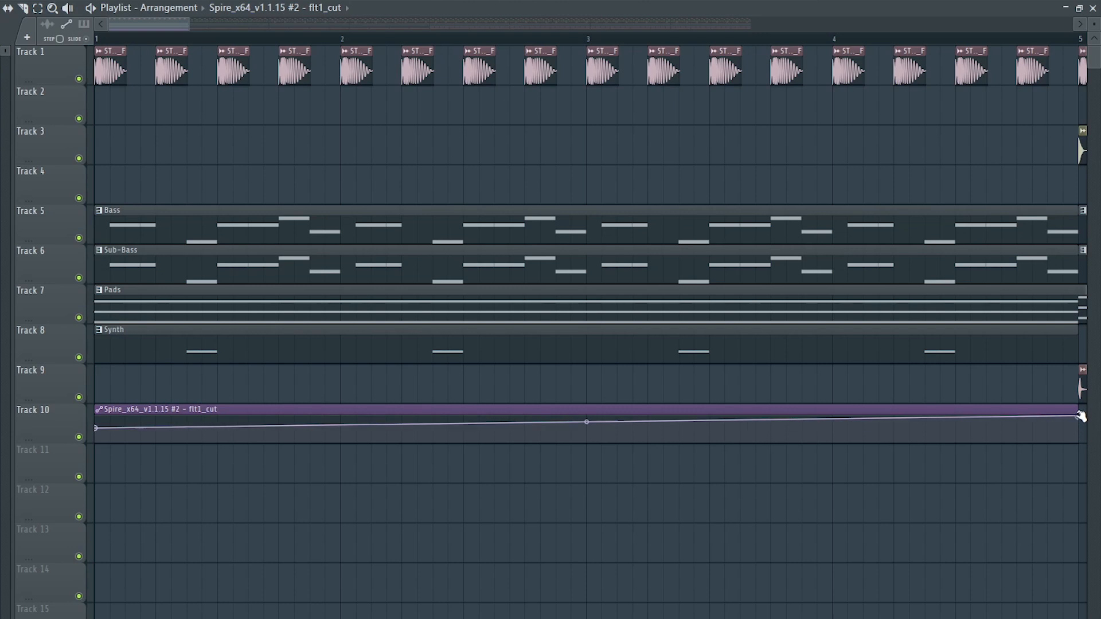
Solo the Synth track together with its filter automation track and play the arrangement
ctrl+click(79, 357)
click(78, 437)
key(space)
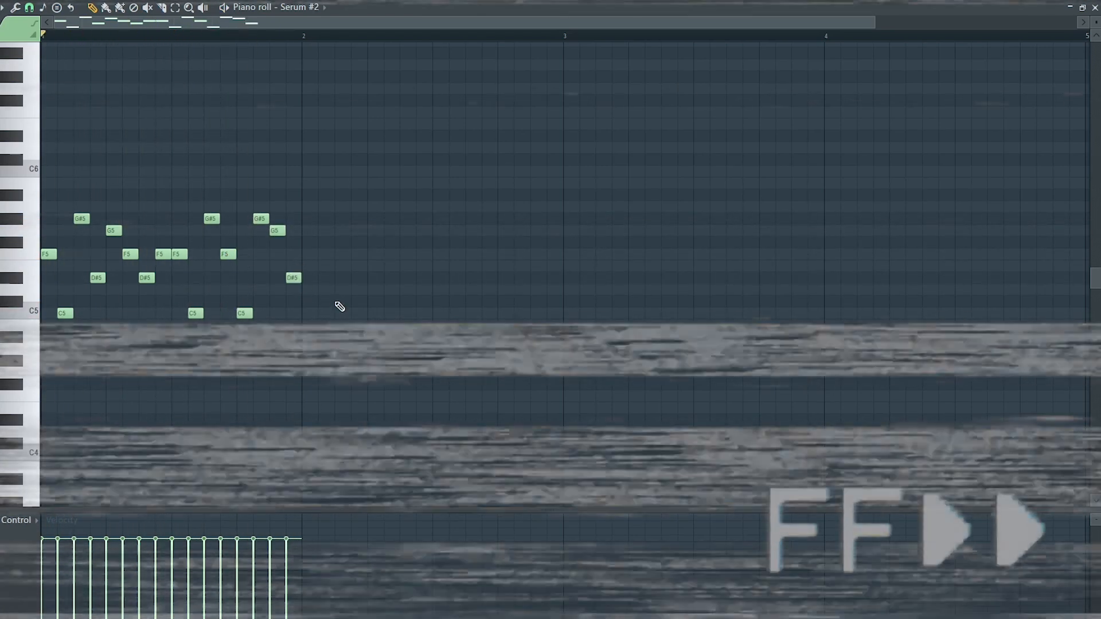
Select the one-bar Serum #2 arpeggio and duplicate it three times to fill bars 2 to 4
drag(360, 388, 44, 202)
key(ctrl+b)
key(ctrl+b)
key(ctrl+b)
ctrl+click(499, 396)
scroll(500, 395, down, 1)
scroll(500, 395, up, 1)
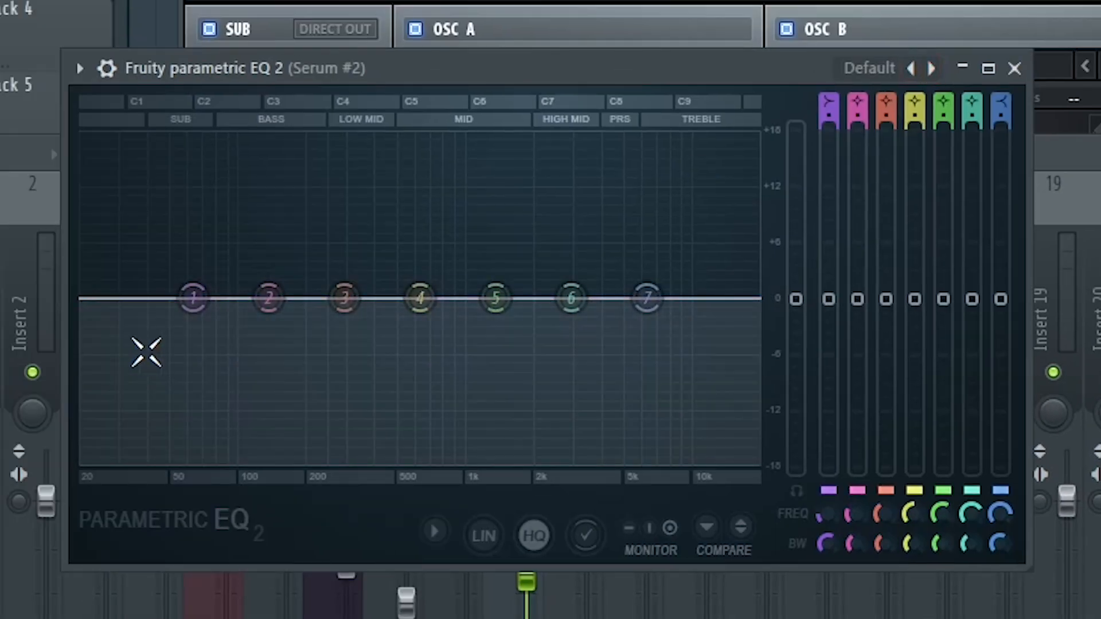
Change band 1 of the Serum #2 EQ to High pass at about 300 Hz and raise band 7 by about 3 dB
right_click(200, 308)
mouse_move(234, 367)
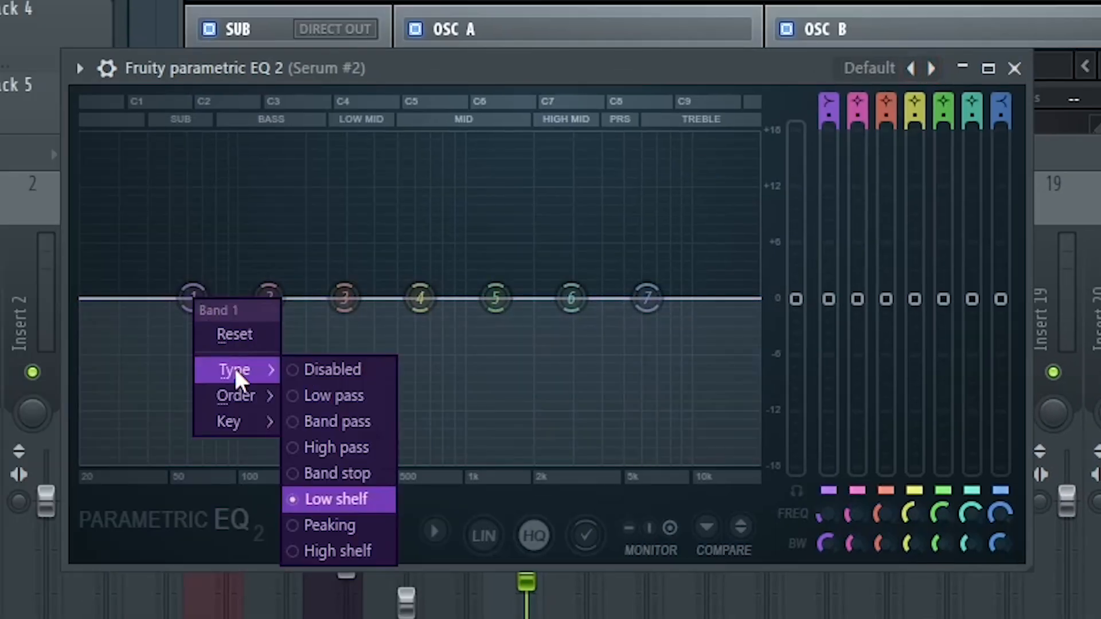
click(331, 447)
drag(193, 298, 327, 298)
drag(647, 297, 652, 267)
drag(327, 297, 345, 298)
mouse_move(652, 268)
mouse_down()
mouse_move(648, 220)
mouse_move(659, 272)
mouse_up()
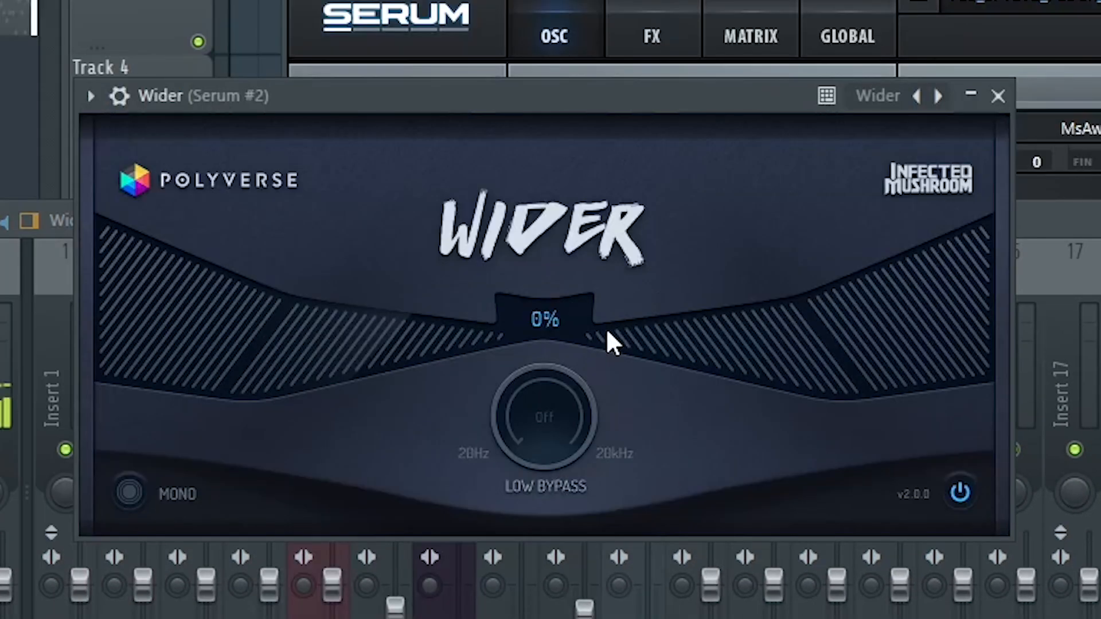
Increase the stereo width of the Serum #2 track in the Wider plugin
drag(608, 332, 776, 320)
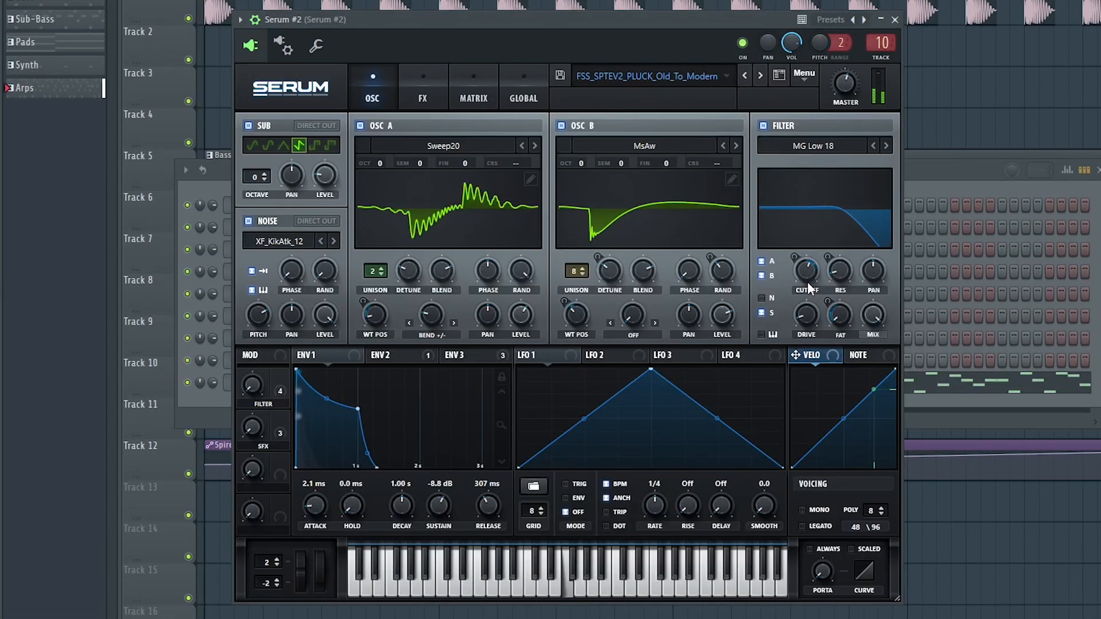
Tweak the Serum #2 filter cutoff and create an automation clip for that last tweaked parameter
drag(811, 264, 810, 272)
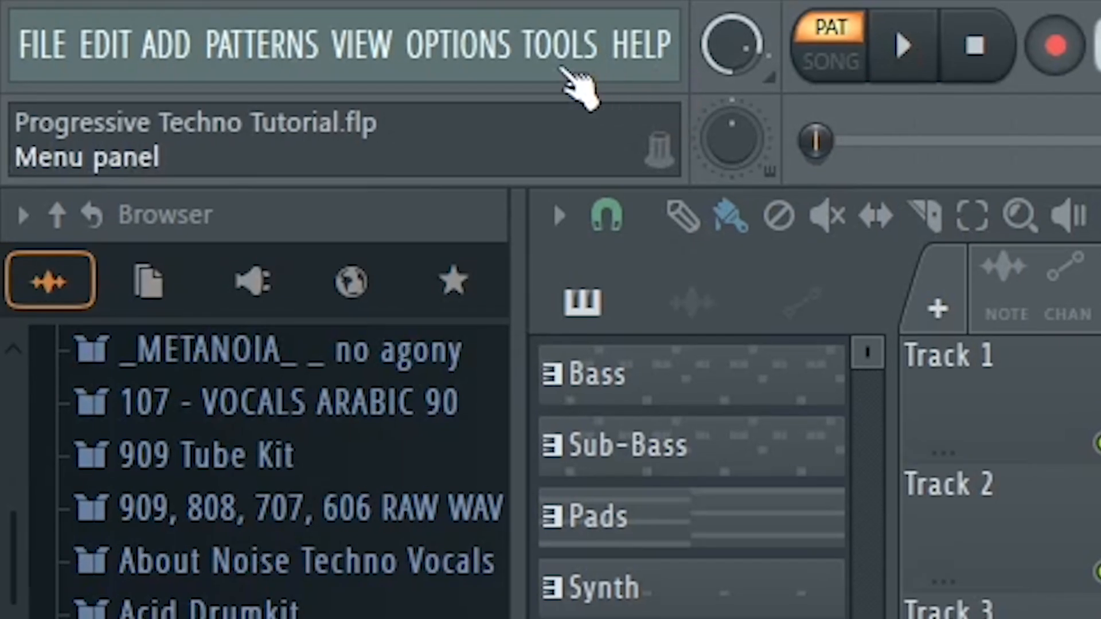
click(567, 57)
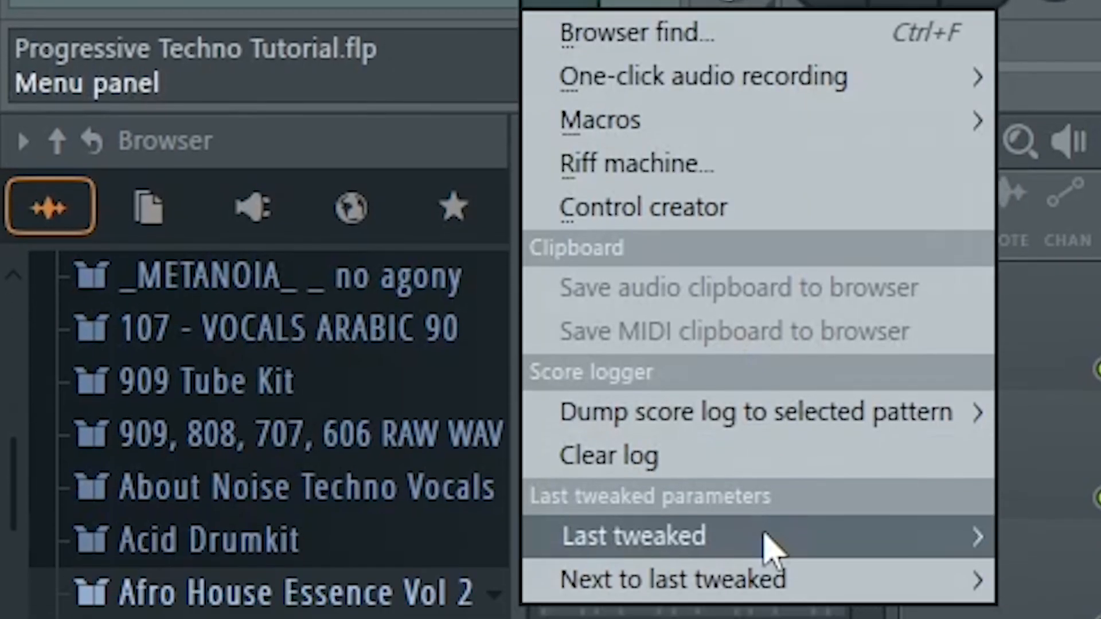
mouse_move(769, 545)
click(710, 361)
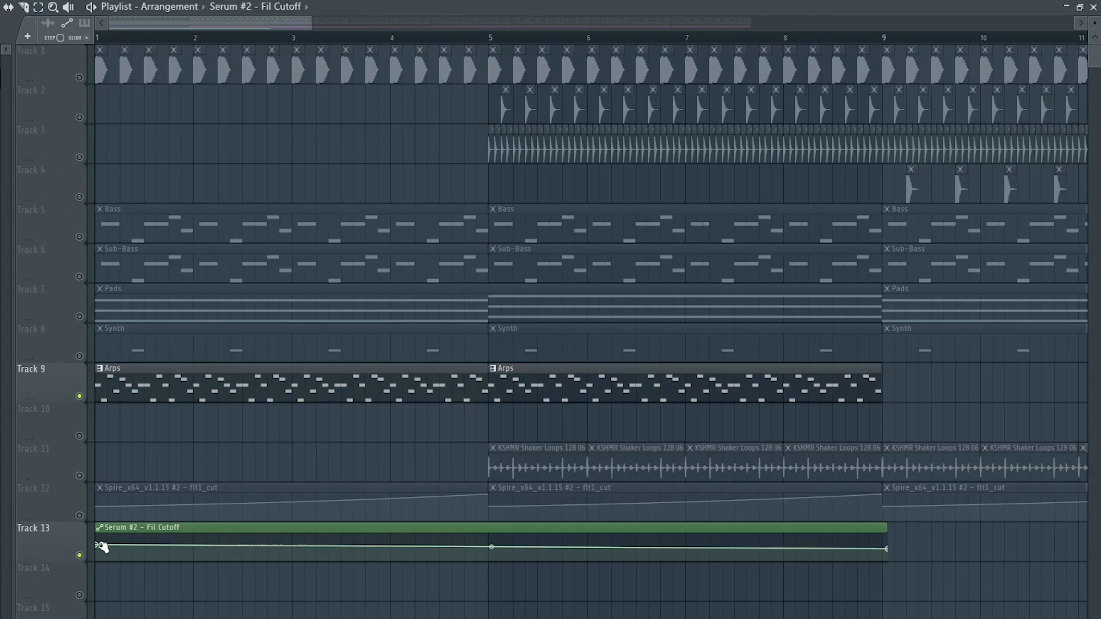
Shape the Serum #2 Fil Cutoff automation to rise from bar 1 to a peak at bar 5 and fall towards bar 9
right_click(97, 545)
click(287, 545)
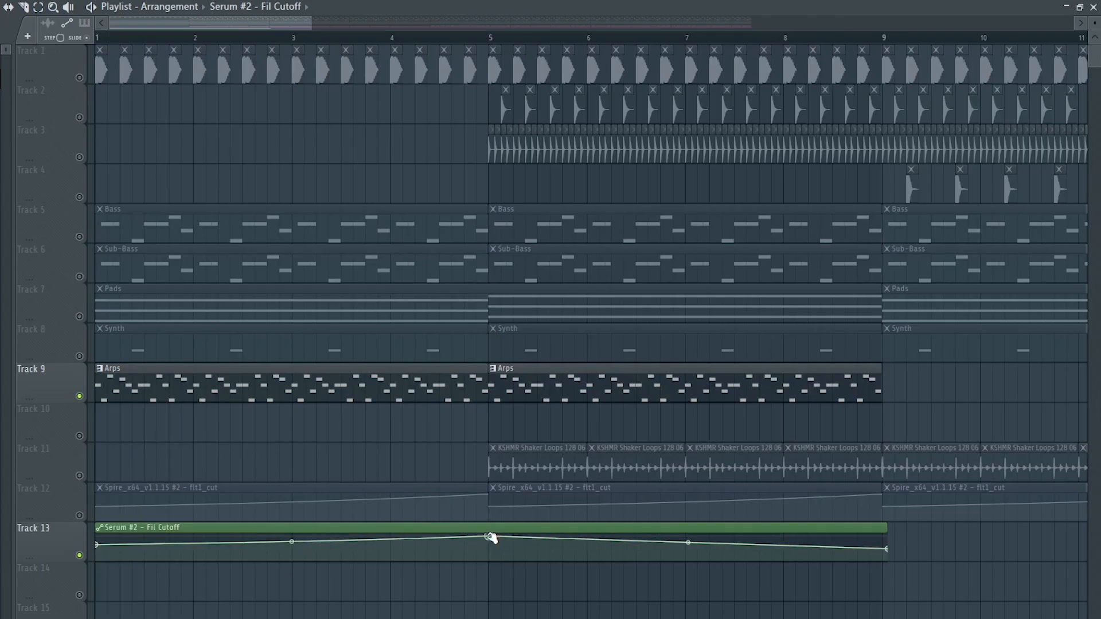
right_click(687, 554)
click(724, 615)
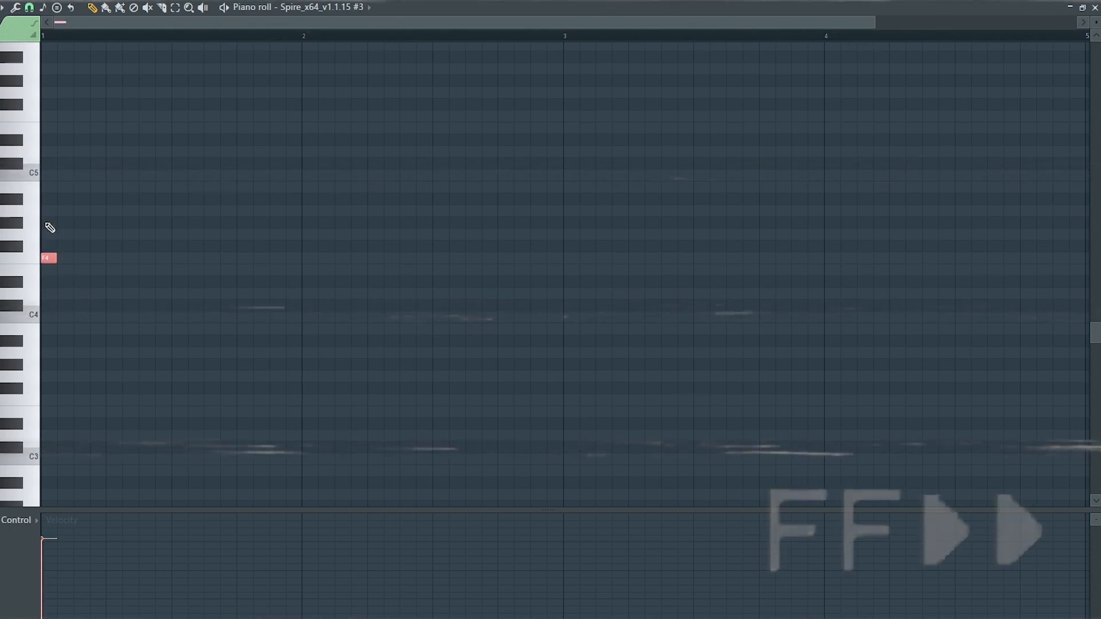
Repeat the short F4 note across the third Spire's piano roll, clear the selection, and play the pattern
key(ctrl+b)
key(ctrl+b)
key(ctrl+b)
key(ctrl+b)
key(ctrl+b)
key(ctrl+b)
key(ctrl+b)
key(ctrl+b)
key(ctrl+b)
key(ctrl+b)
key(ctrl+b)
key(ctrl+b)
key(ctrl+b)
key(ctrl+b)
key(ctrl+b)
key(ctrl+b)
key(ctrl+b)
key(ctrl+b)
key(ctrl+b)
key(ctrl+b)
key(ctrl+d)
key(space)
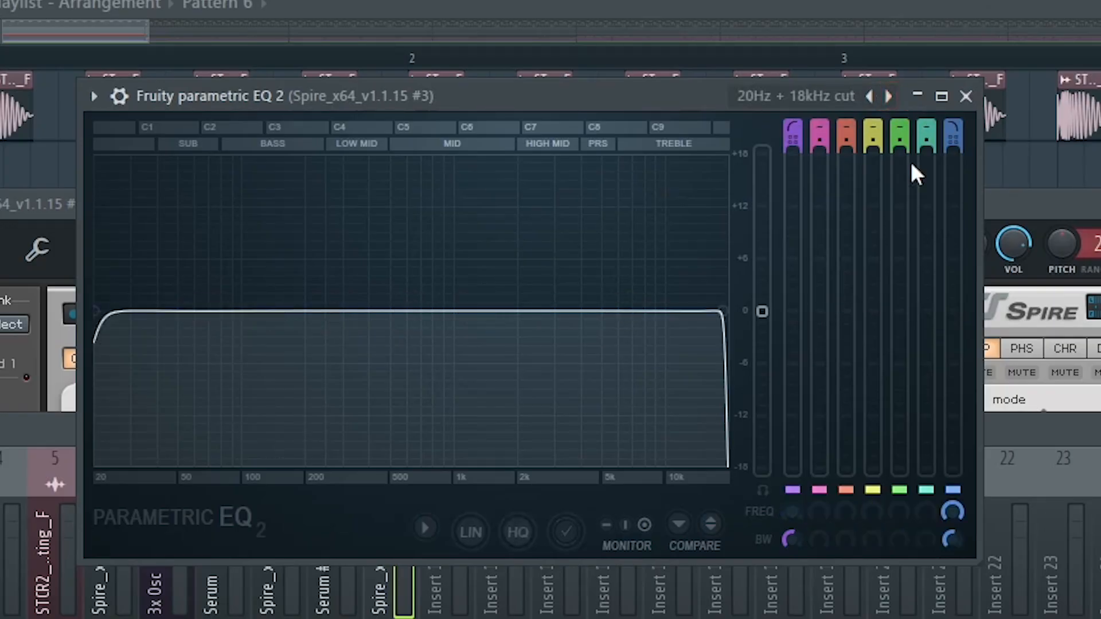
Raise the low cut in the third Spire's EQ to about 900 Hz
drag(123, 304, 444, 311)
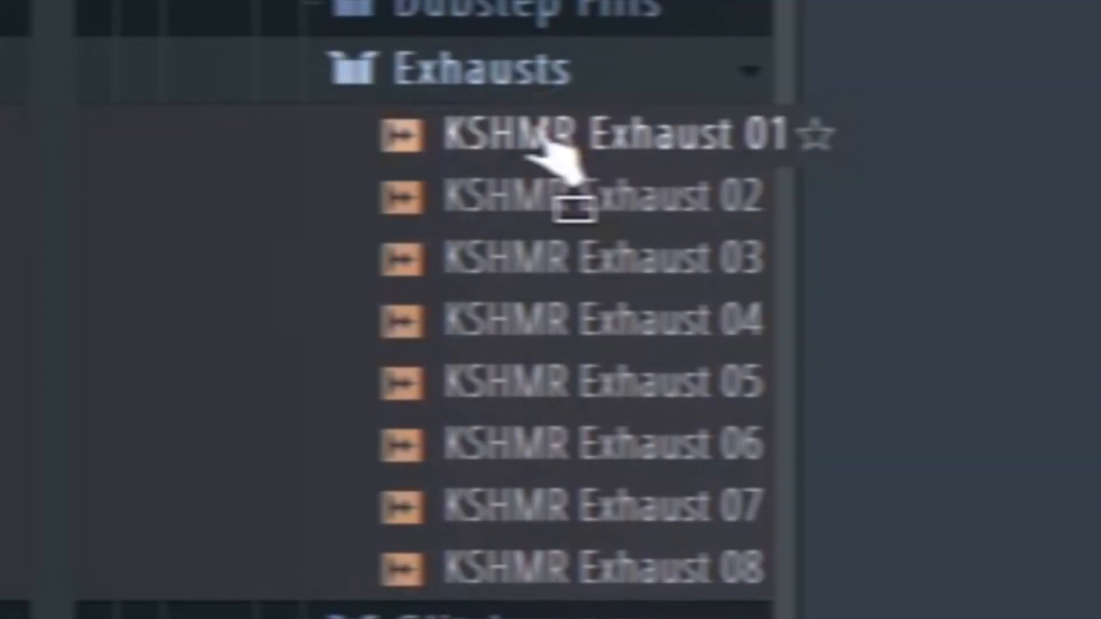
Add the KSHMR Exhaust 06 sample to the playlist at bar 17 below the automation clips and open its audio clip settings
drag(451, 450, 427, 389)
double_click(488, 381)
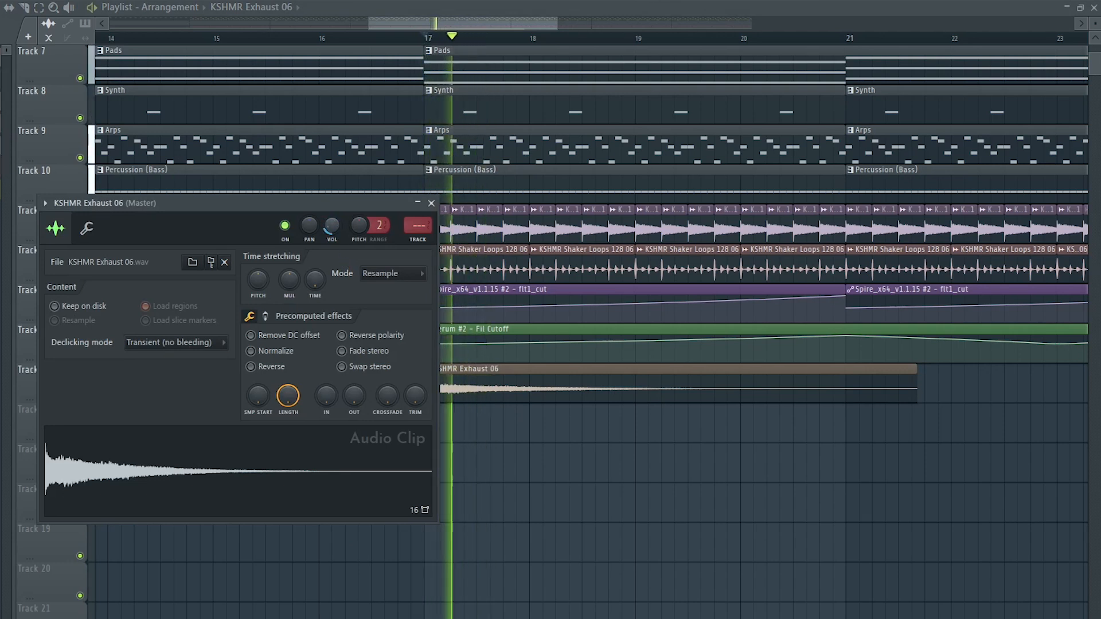
Close the sample settings and place a reversed copy of KSHMR Exhaust 06 on Track 16 so it ends at bar 17
click(431, 203)
key(space)
click(322, 413)
right_click(320, 414)
click(373, 543)
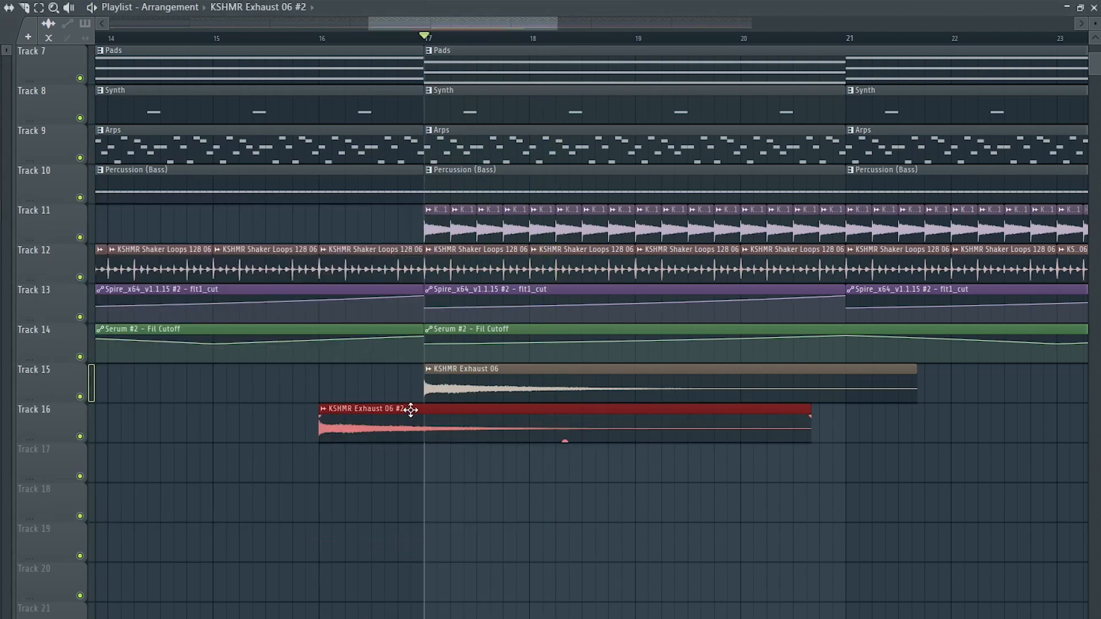
click(302, 74)
drag(635, 438, 285, 446)
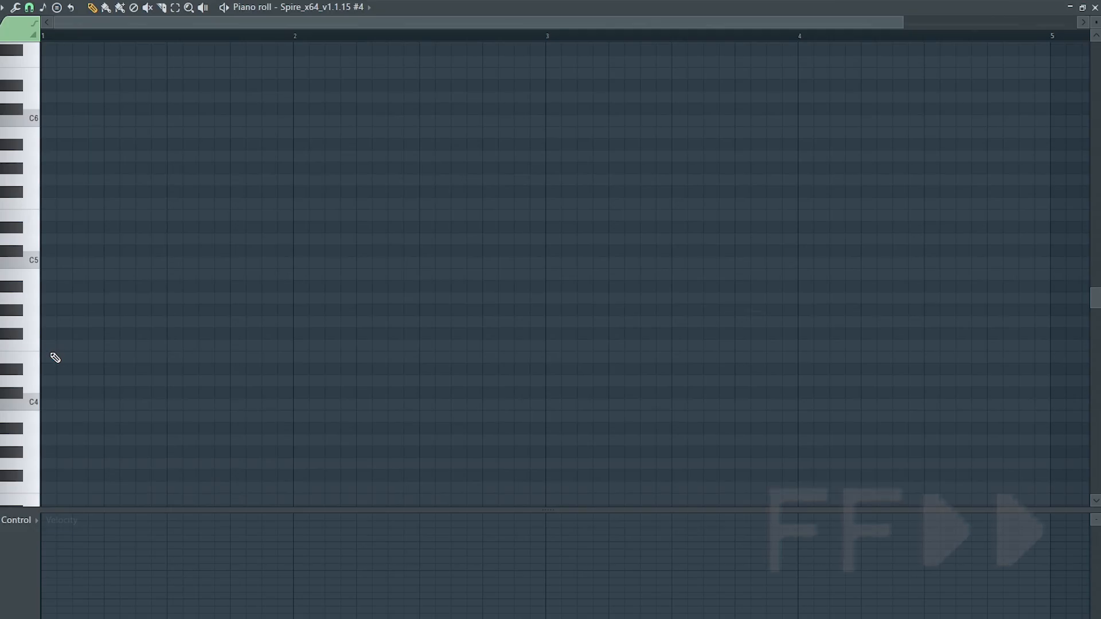
Add an F4 note at bar 1 in the fourth Spire's piano roll, stretch it to bar 5, and play the pattern
click(55, 347)
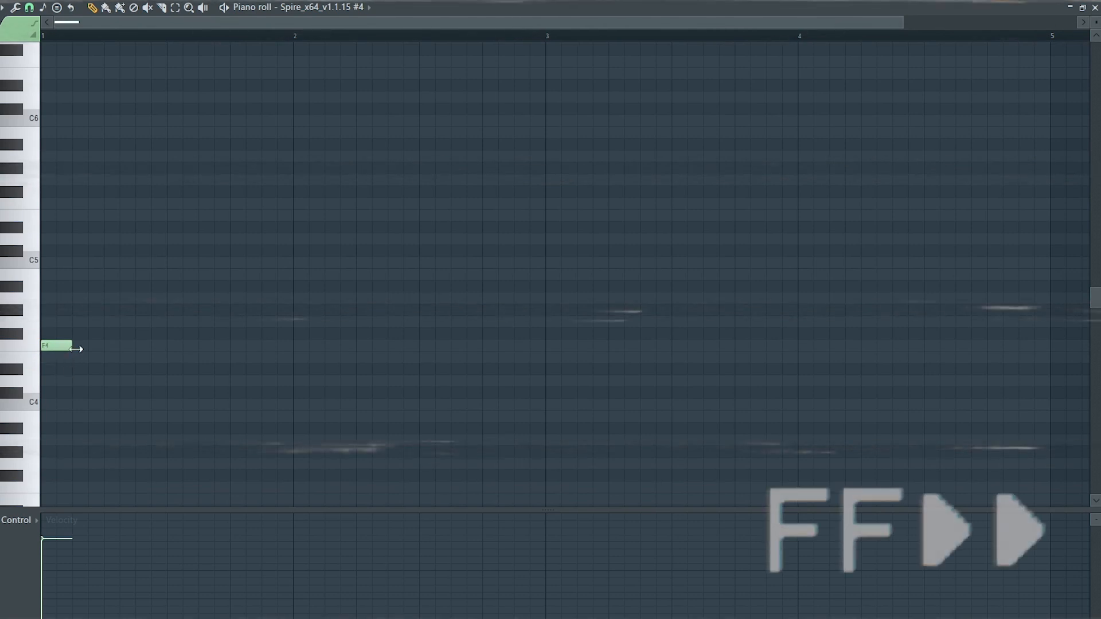
drag(67, 349, 1042, 386)
scroll(975, 396, down, 3)
key(space)
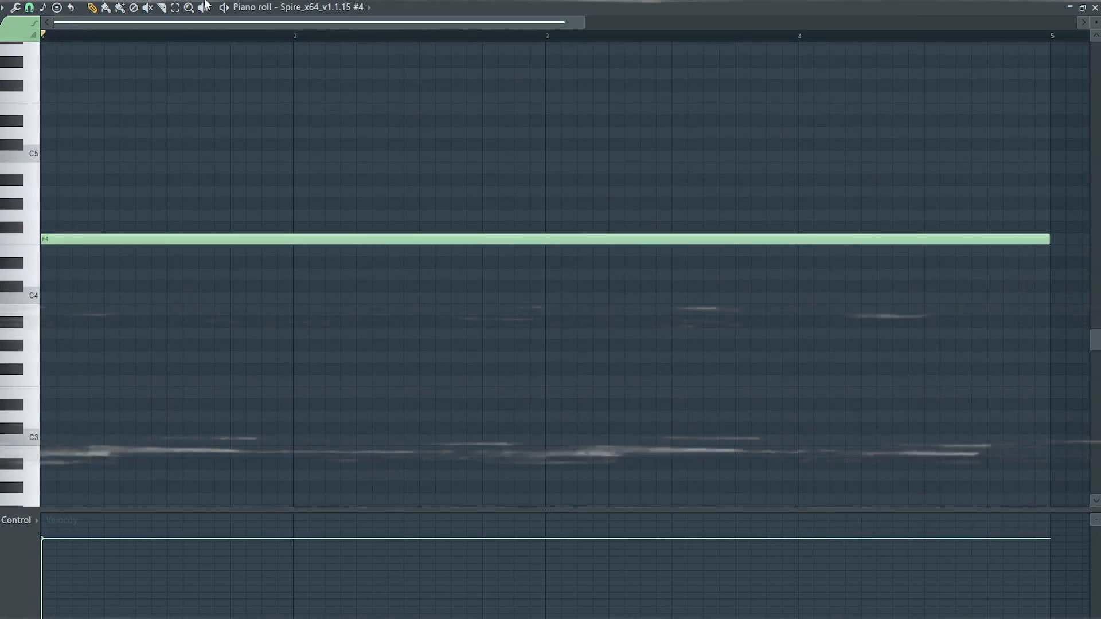
Try the sustained F4 note one octave higher during playback, return it to F4, and clear the selection
drag(583, 23, 568, 23)
key(ctrl+a)
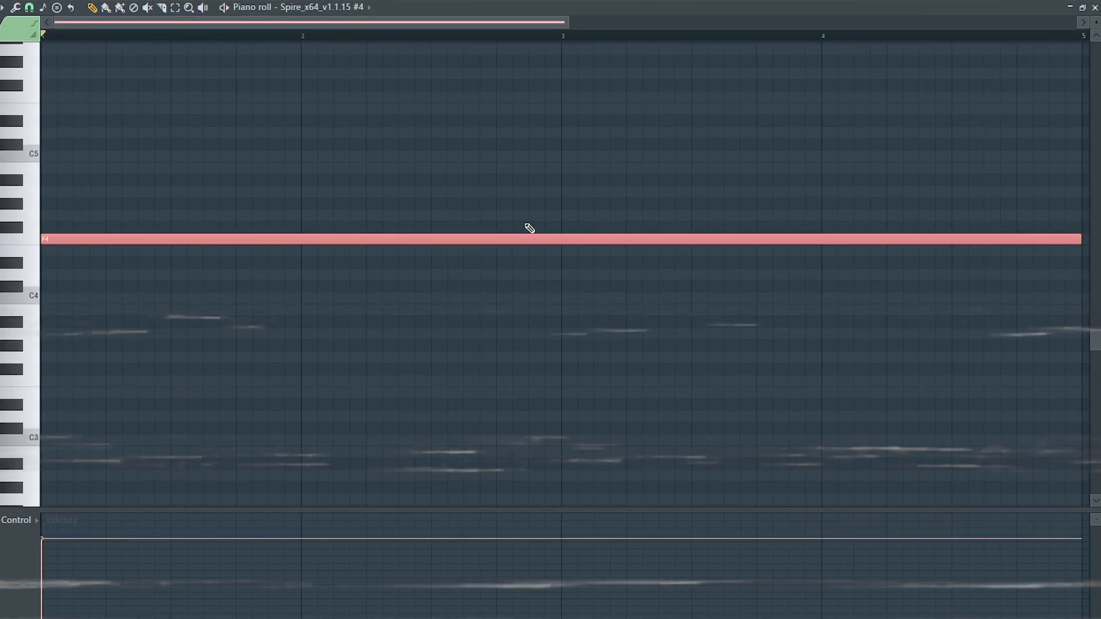
key(ctrl+Up)
key(space)
key(space)
key(ctrl+Down)
key(ctrl+d)
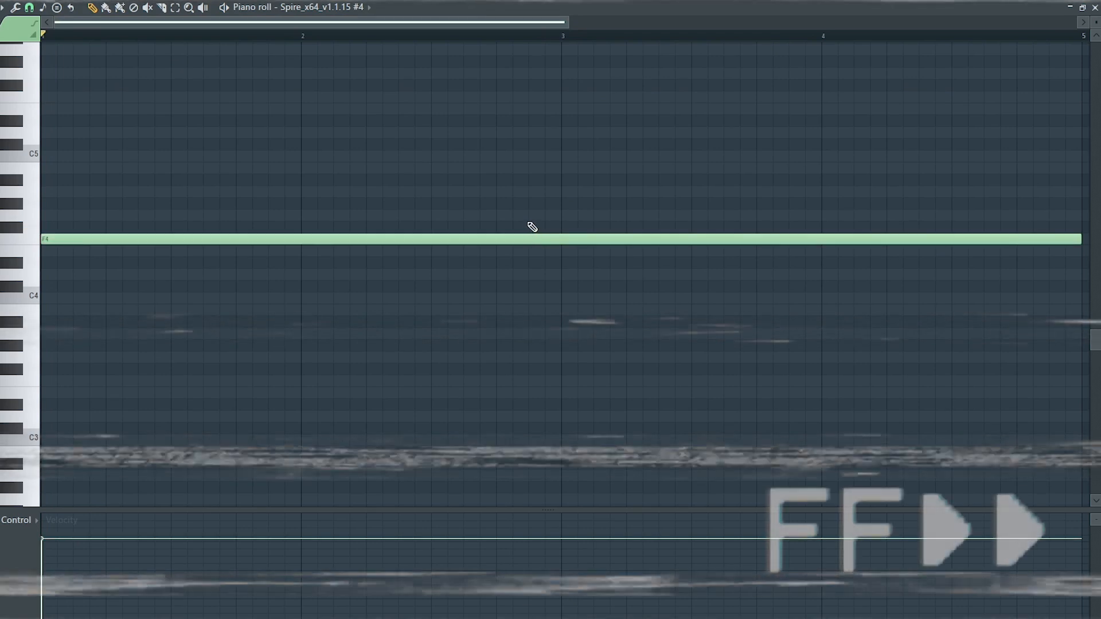
key(space)
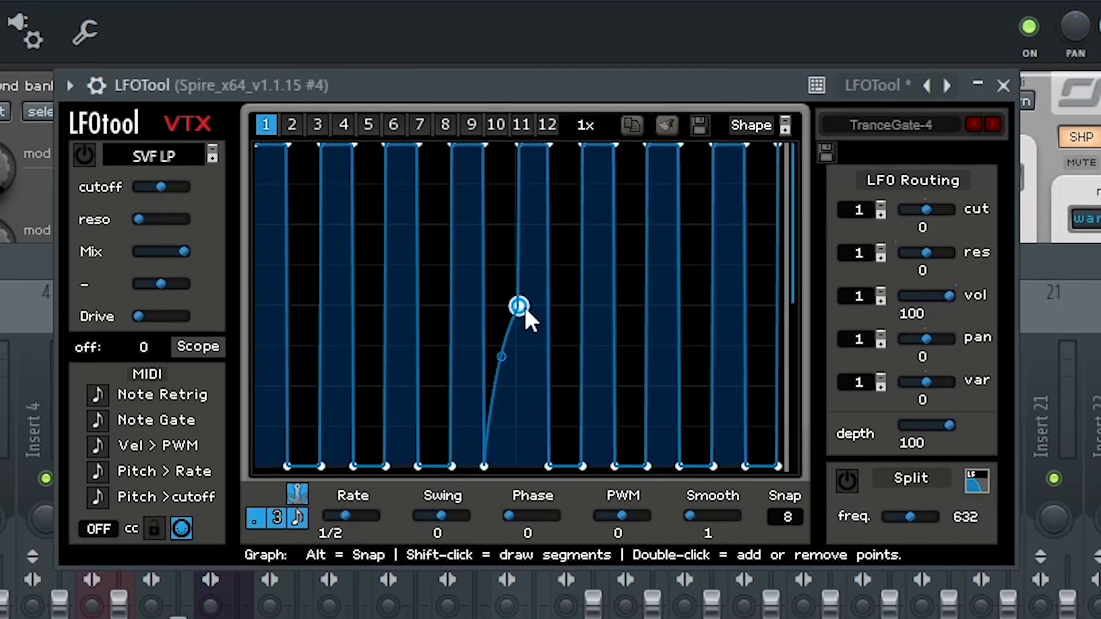
Lower the stray middle point to complete LFOTool's square gate shape, adjust Rate, and create an automation clip for it
drag(521, 310, 519, 462)
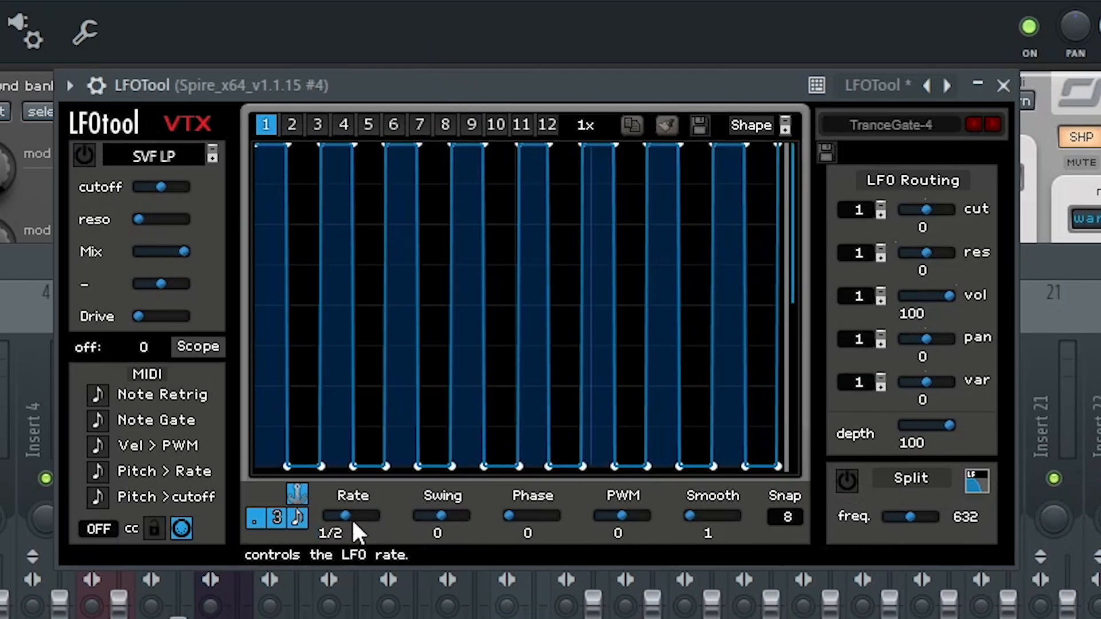
drag(315, 524, 378, 570)
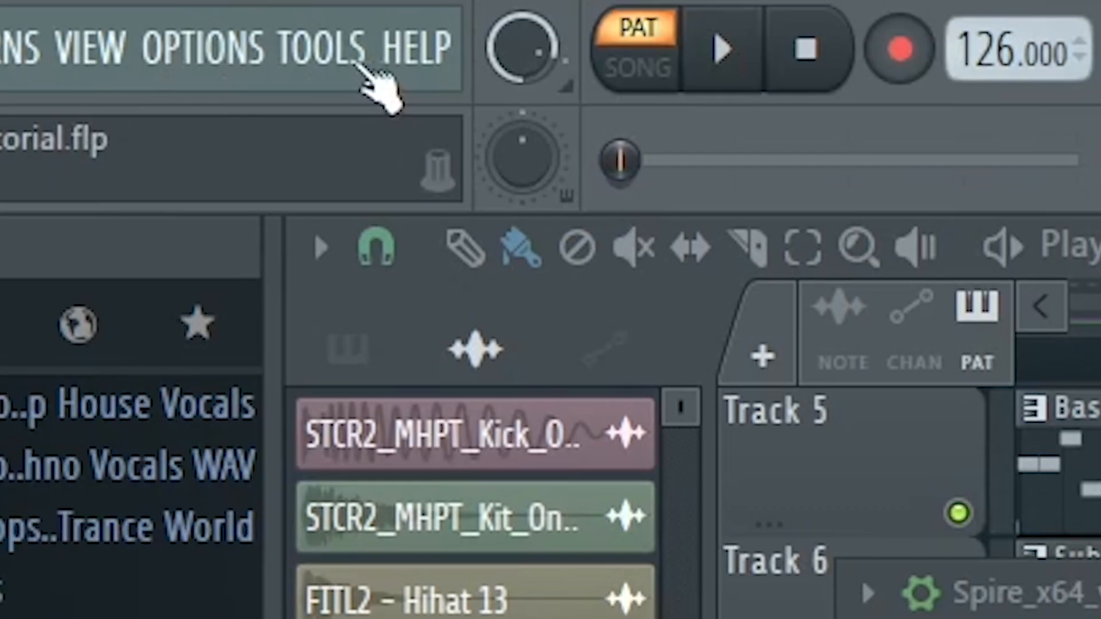
click(369, 64)
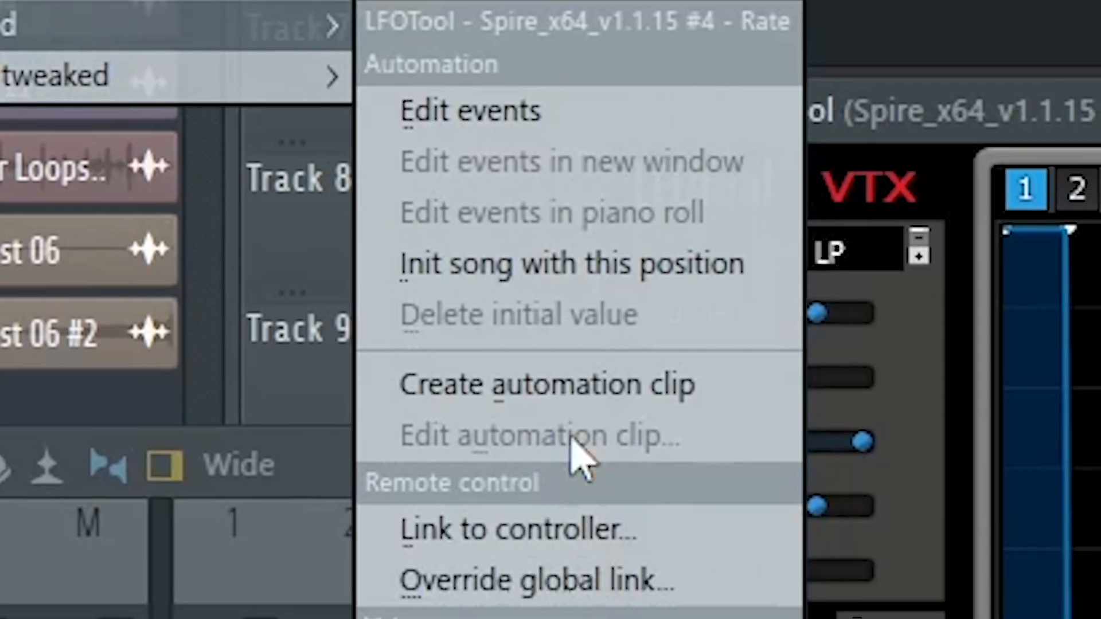
click(607, 401)
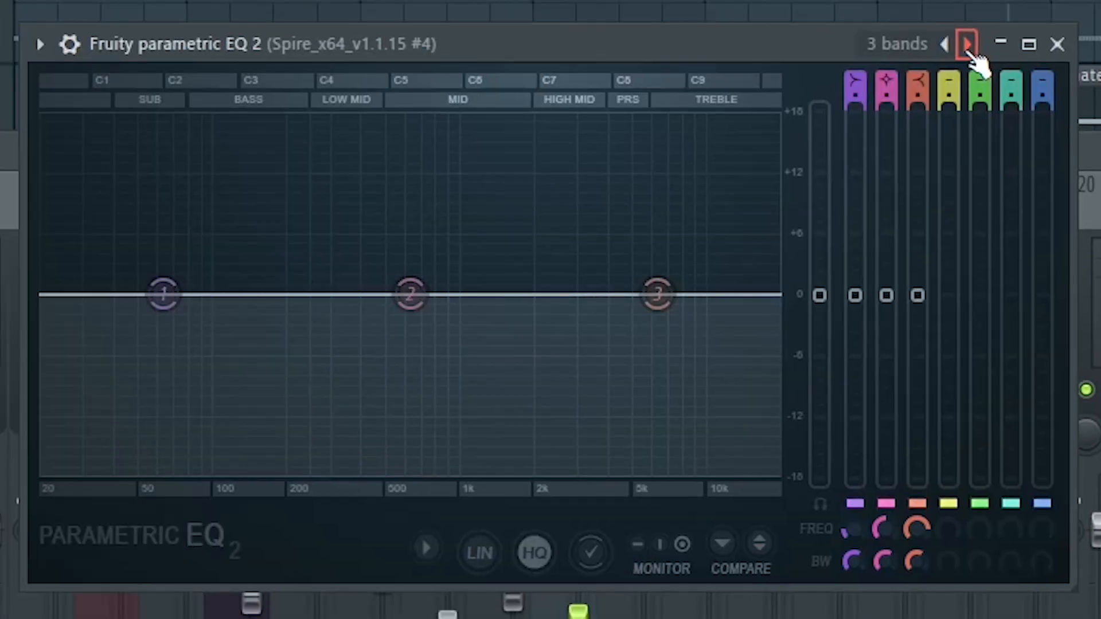
Load the 20Hz + 18kHz cut preset in the fourth Spire's EQ and raise its low cut to about 140 Hz
click(968, 44)
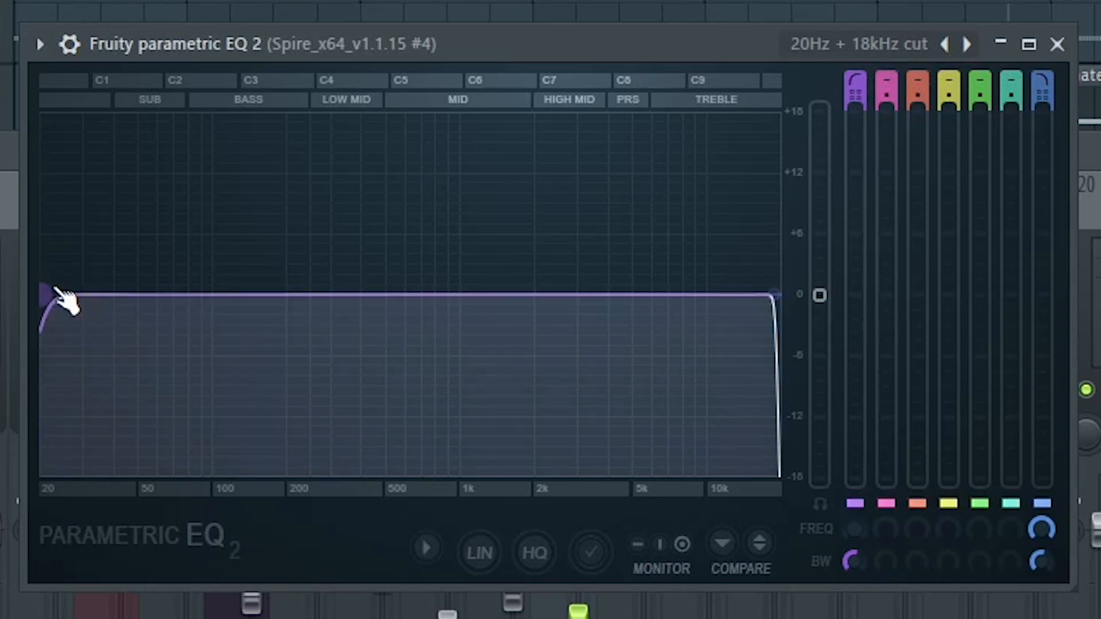
drag(64, 300, 247, 294)
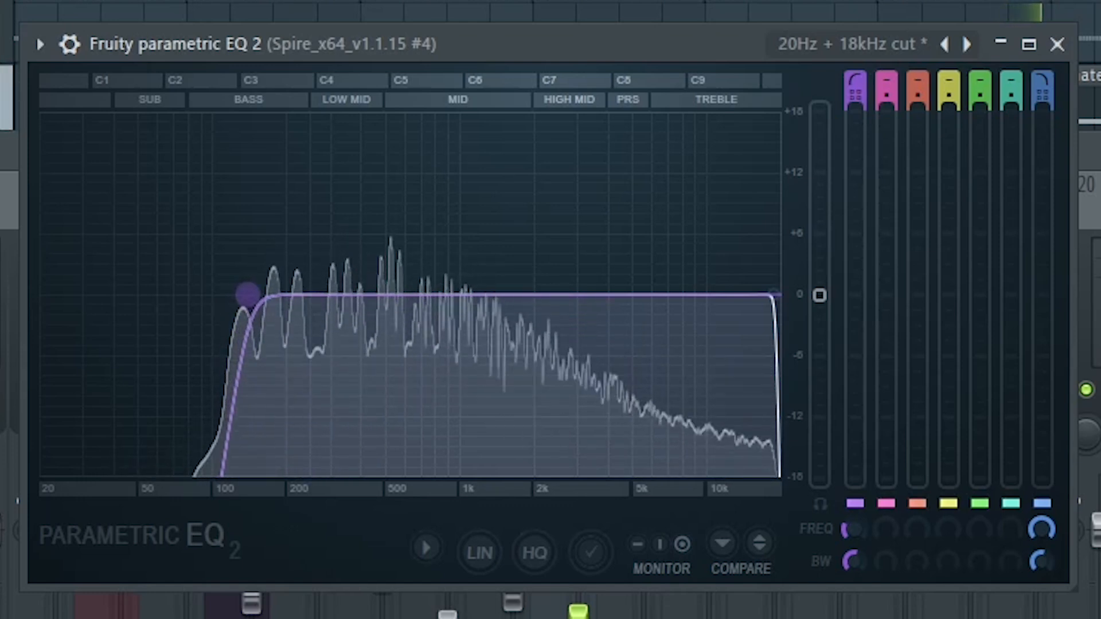
click(1057, 44)
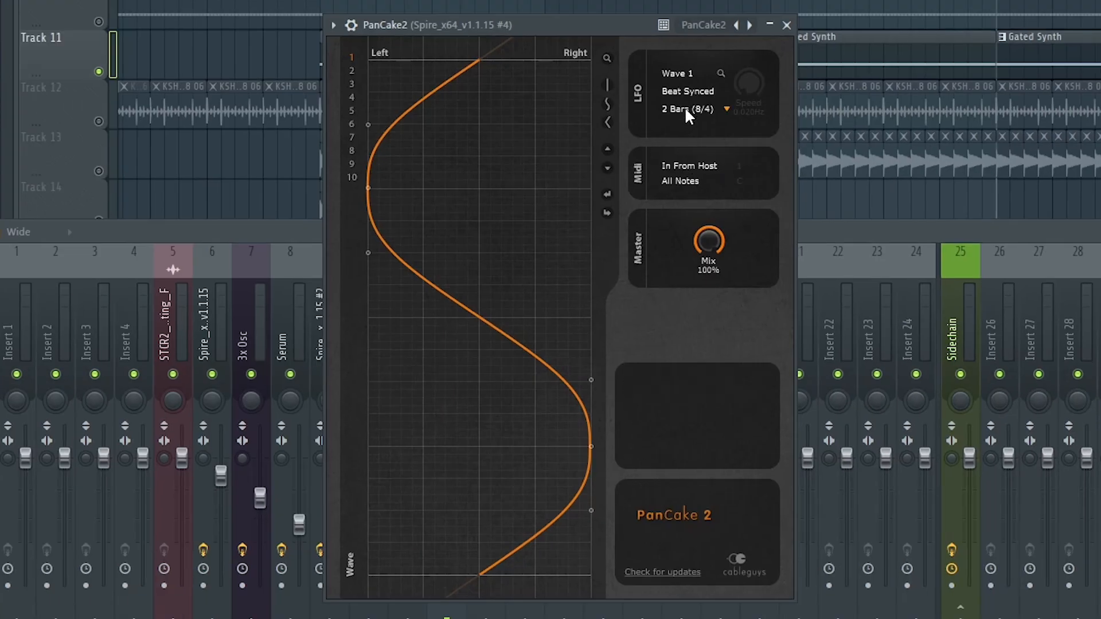
Set PanCake2's beat-synced LFO speed to 1/4 for the fourth Spire
click(529, 64)
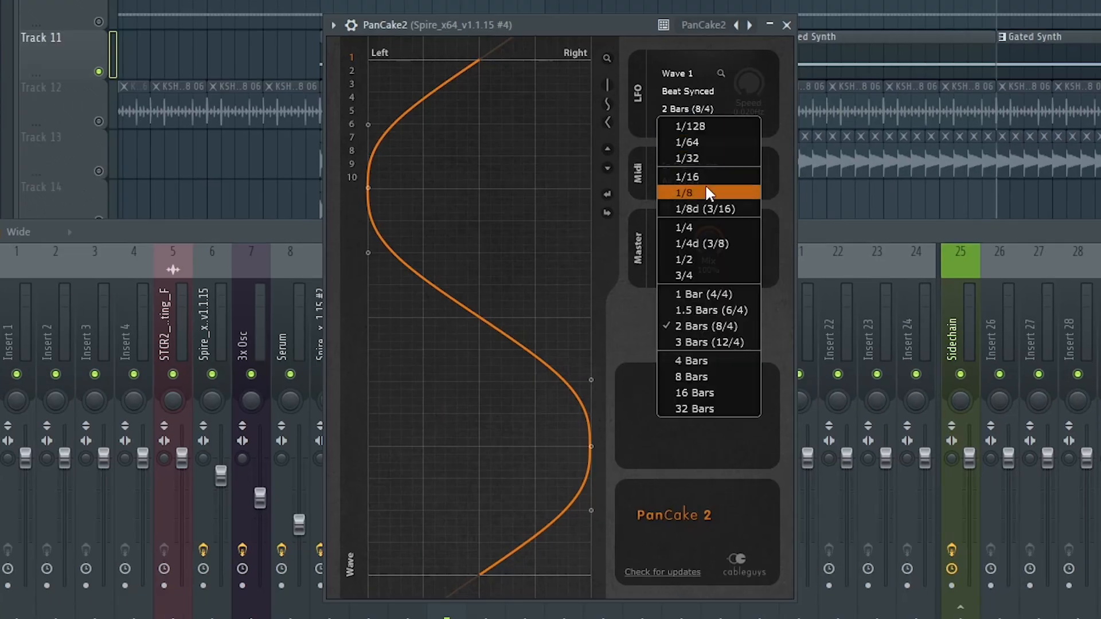
click(683, 228)
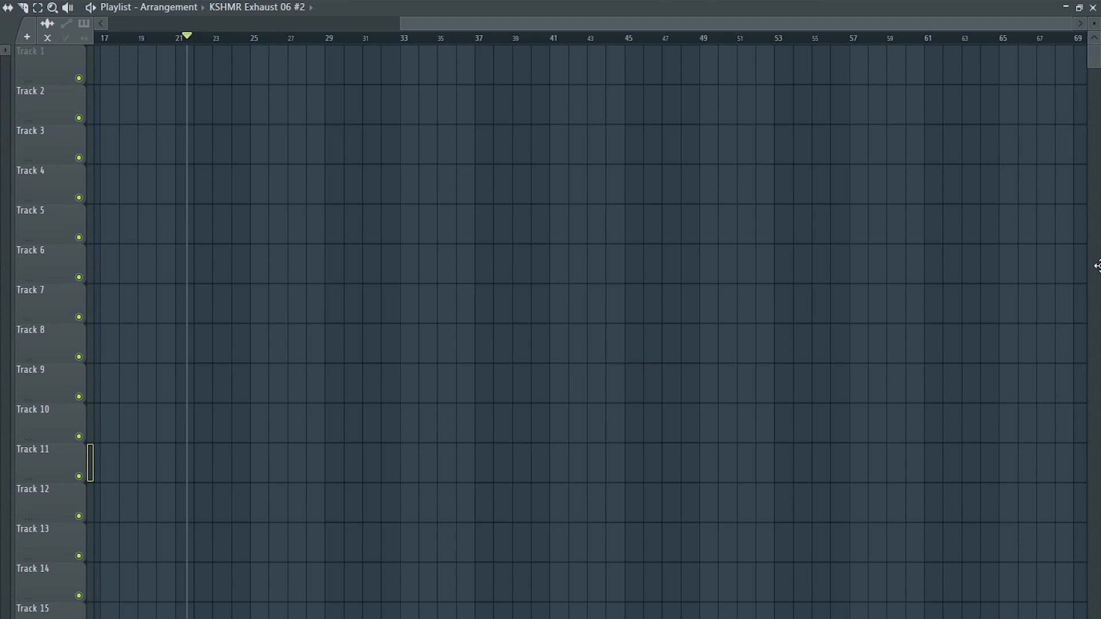
Move all playlist clips so the existing section starts exactly at bar 65, and clear the selection
drag(1098, 265, 801, 281)
click(802, 280)
scroll(829, 309, up, 8)
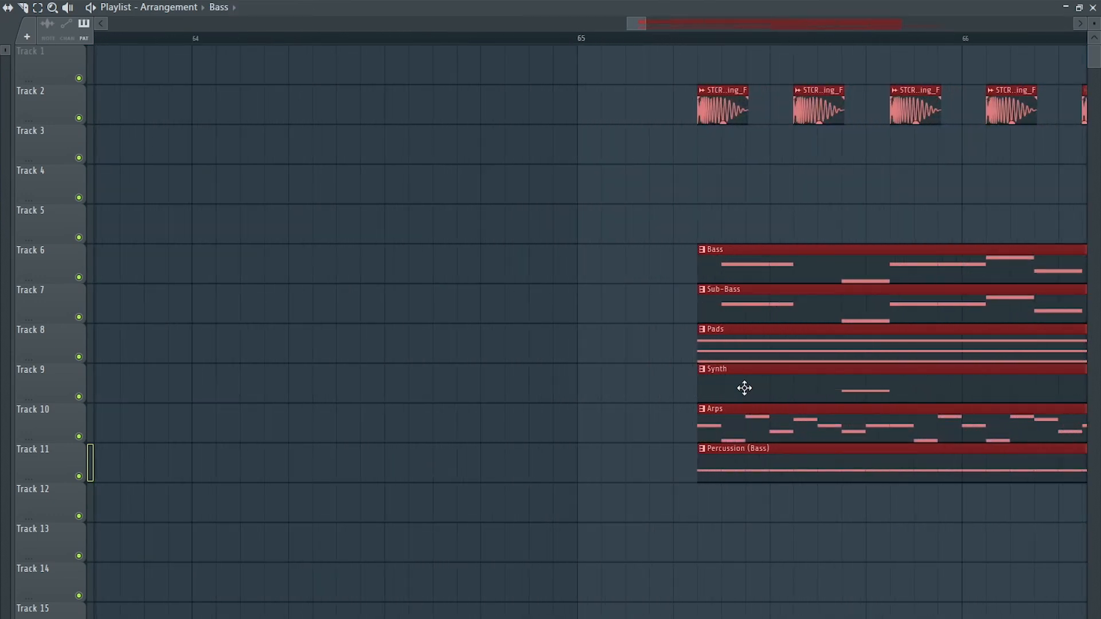
scroll(741, 389, up, 1)
drag(744, 389, 637, 388)
scroll(521, 498, down, 9)
scroll(161, 547, up, 1)
key(ctrl+d)
drag(145, 36, 91, 38)
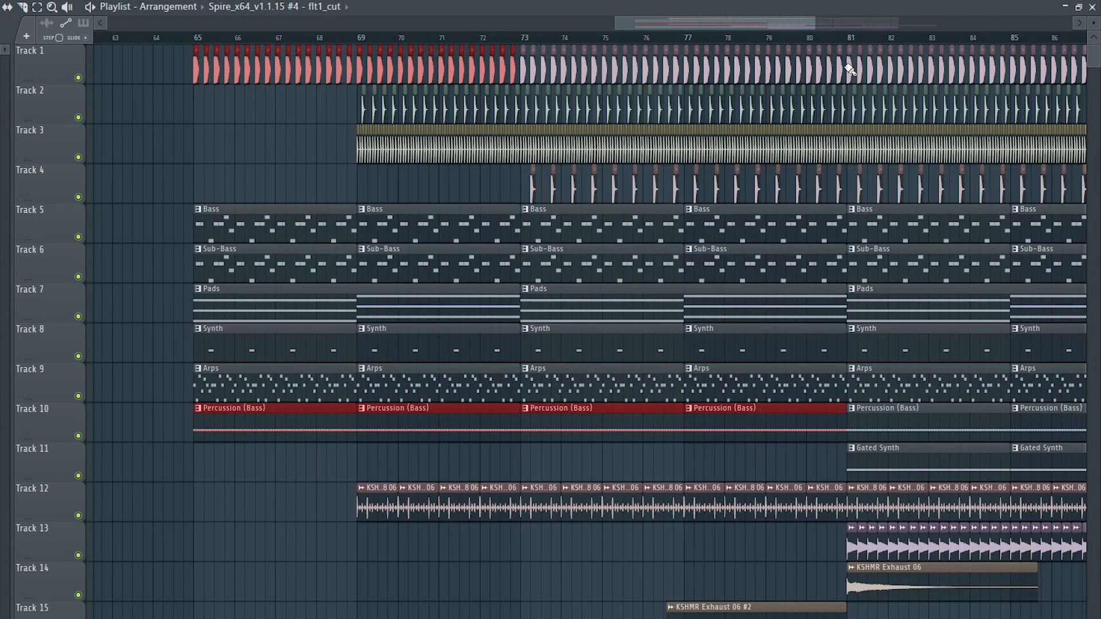
Extend the selection to the kicks up to bar 81 and the drum and Bass clips from bar 73, and copy it to bar 1
drag(568, 58, 525, 64)
drag(523, 103, 535, 123)
drag(783, 150, 846, 151)
ctrl+shift+click(605, 231)
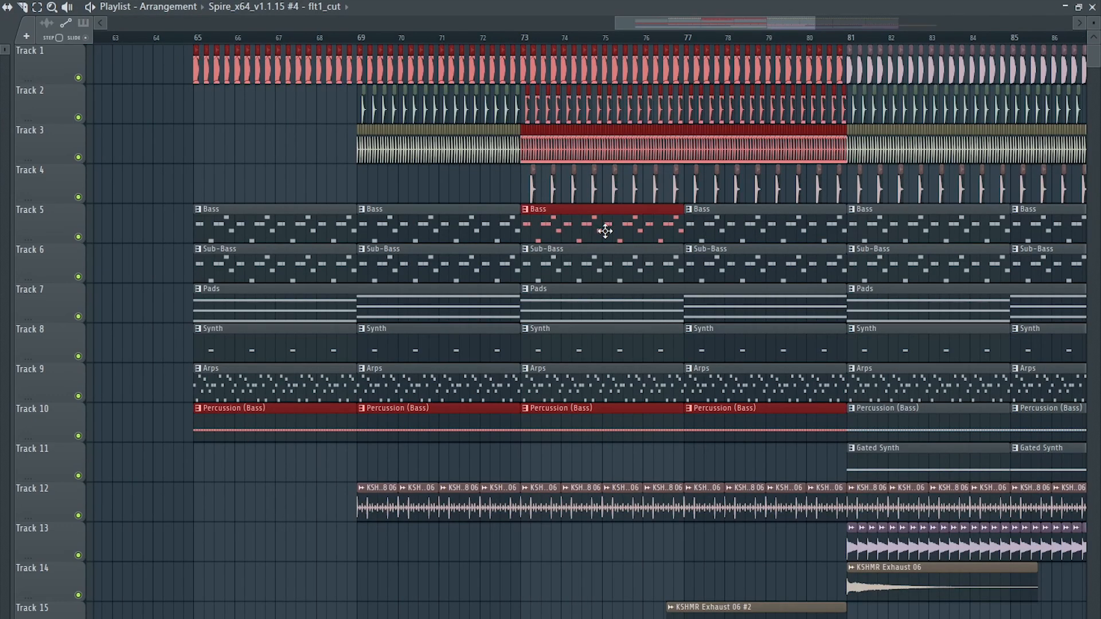
scroll(772, 240, down, 5)
drag(773, 240, 49, 226)
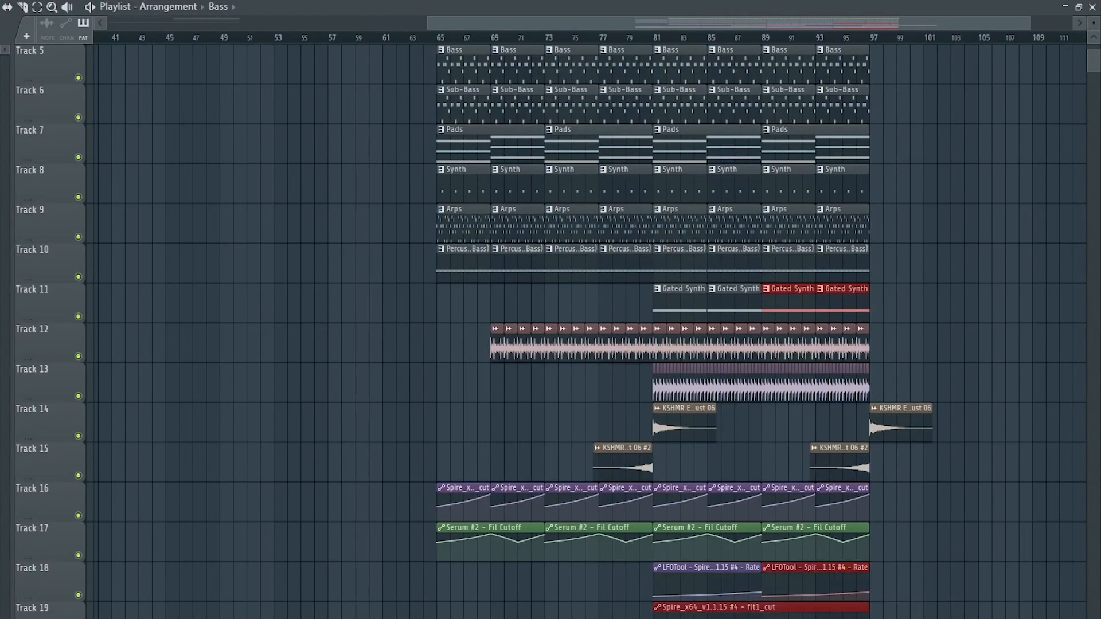
Duplicate the last two Gated Synth clips with their LFOTool Rate and Spire filter cutoff automation, and move the copies to bar 9
key(ctrl+b)
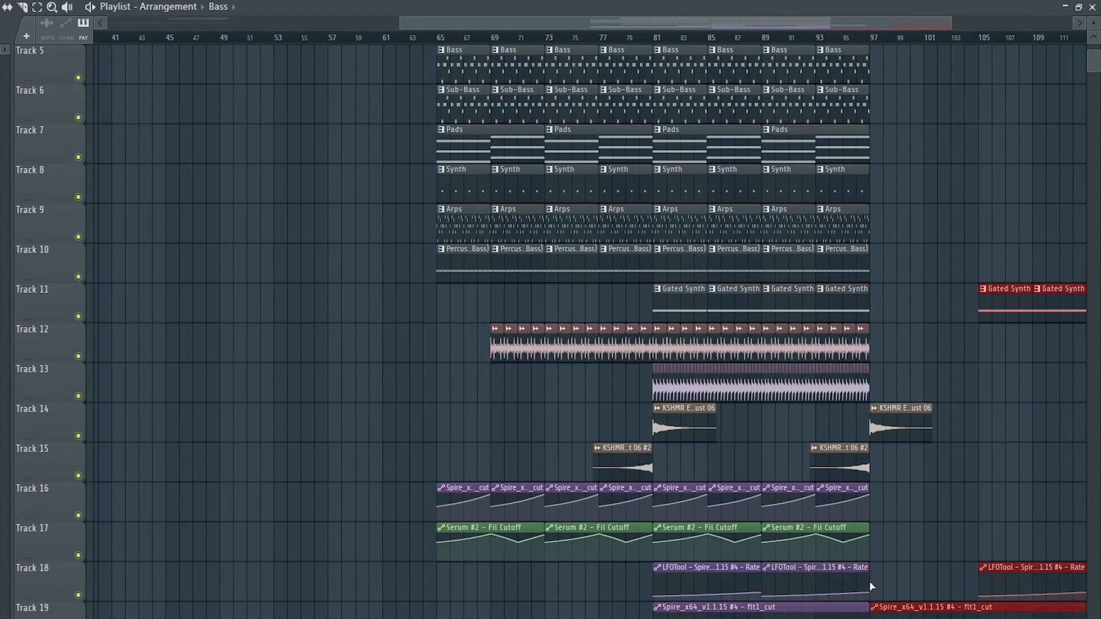
scroll(870, 580, down, 2)
drag(934, 568, 189, 568)
scroll(96, 457, up, 6)
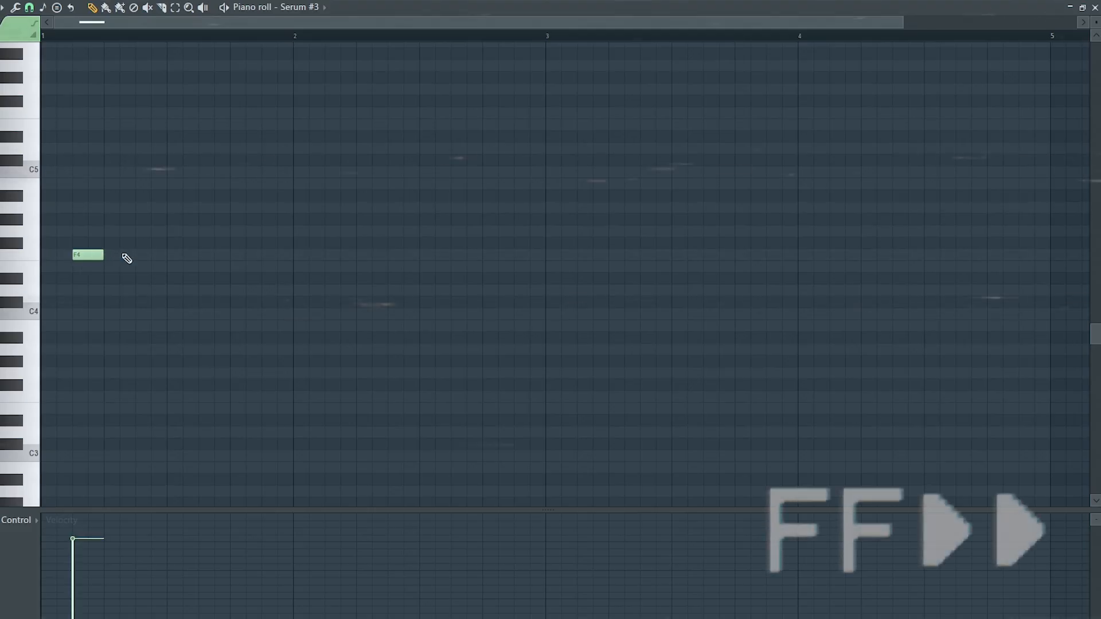
Add short F4 notes in an off-beat rhythm across bars 1 and 2 of the Serum #3 piano roll and play them
click(222, 256)
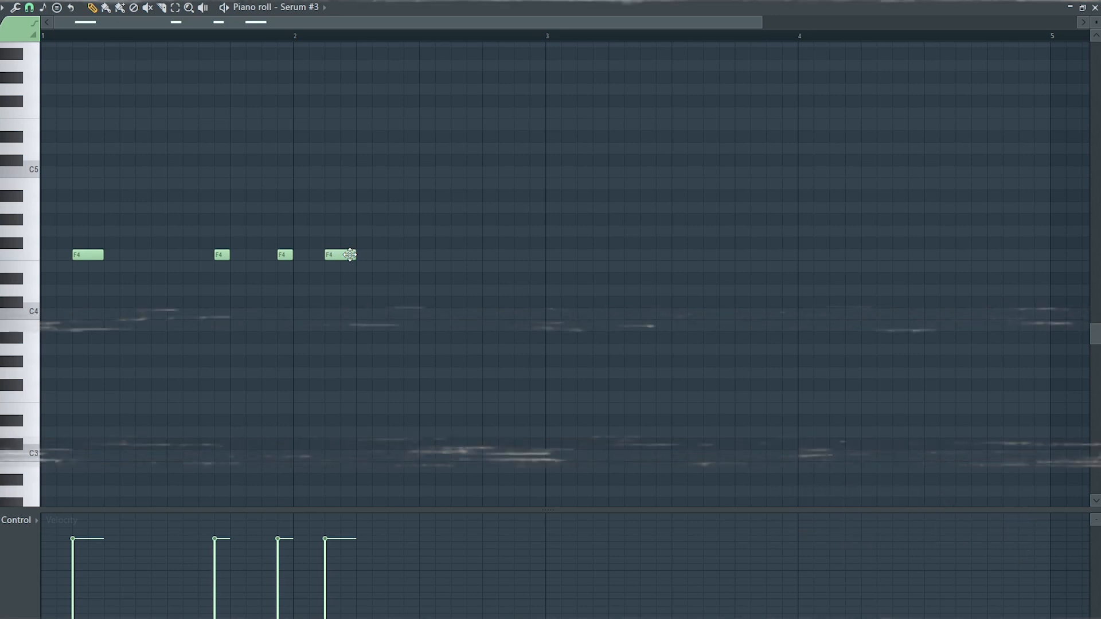
click(456, 256)
click(539, 256)
drag(566, 259, 546, 259)
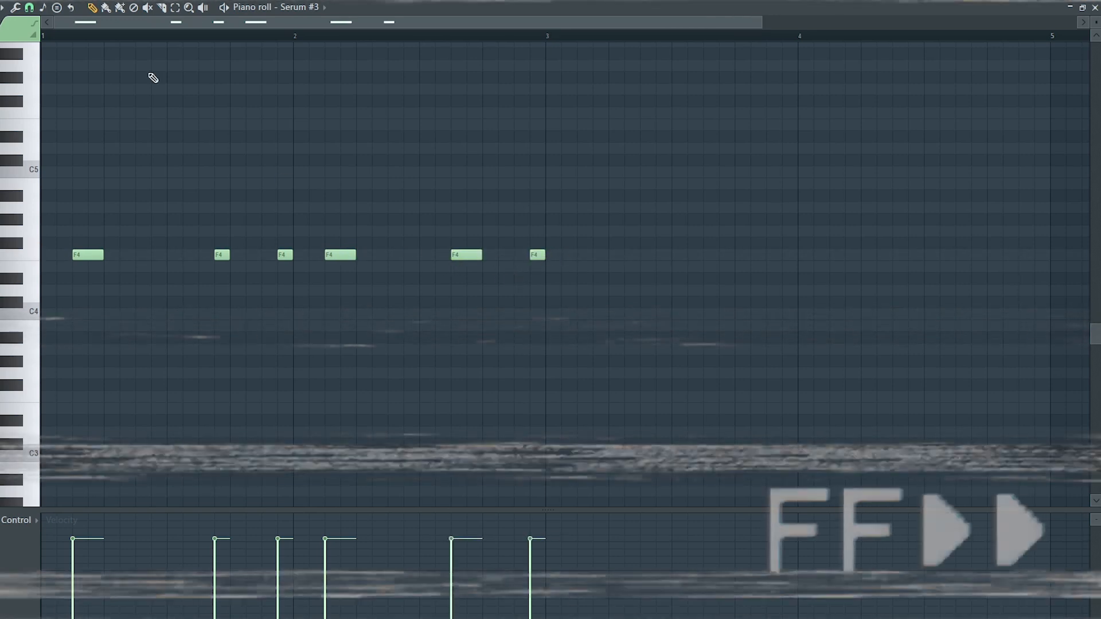
key(space)
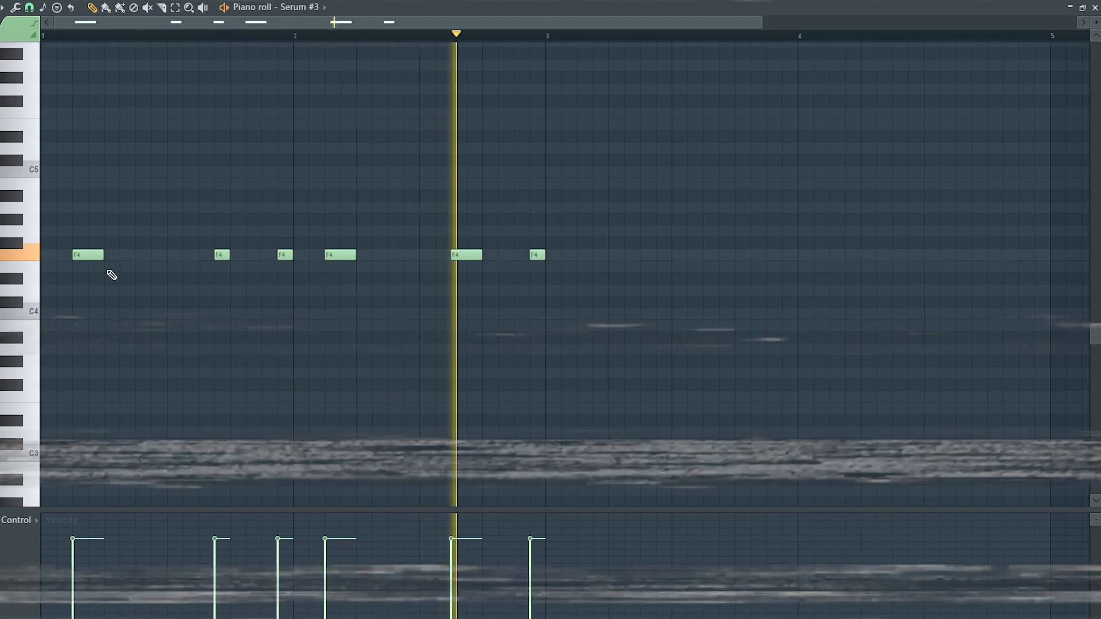
Duplicate the two-bar F4 rhythm into bars 3 and 4, clear the selection, and play the pattern
key(ctrl+a)
key(ctrl+b)
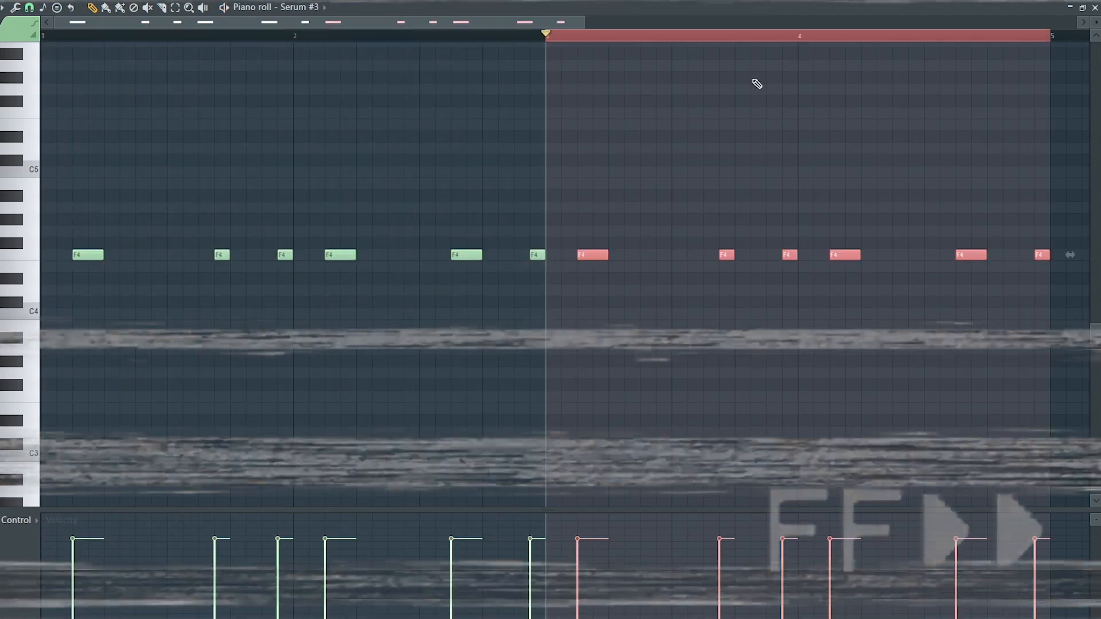
ctrl+click(525, 39)
key(ctrl+d)
key(space)
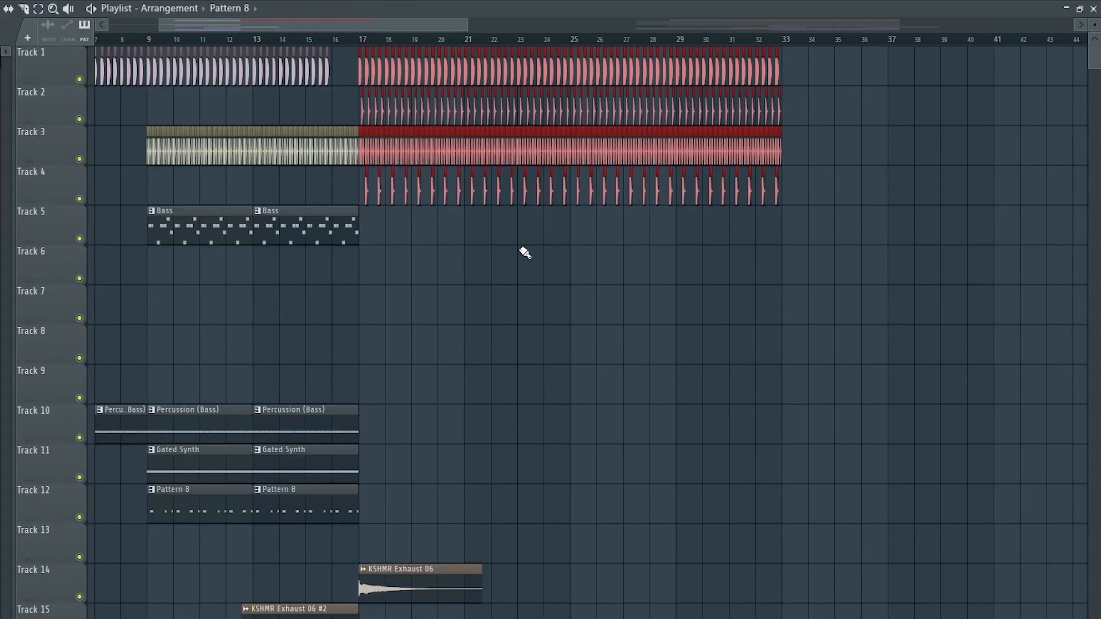
Repeat the Track 5 Bass clips up to bar 33, and copy the Pads and Synth clips of bars 65–81 to bar 17
drag(524, 251, 189, 214)
key(ctrl+b)
key(ctrl+b)
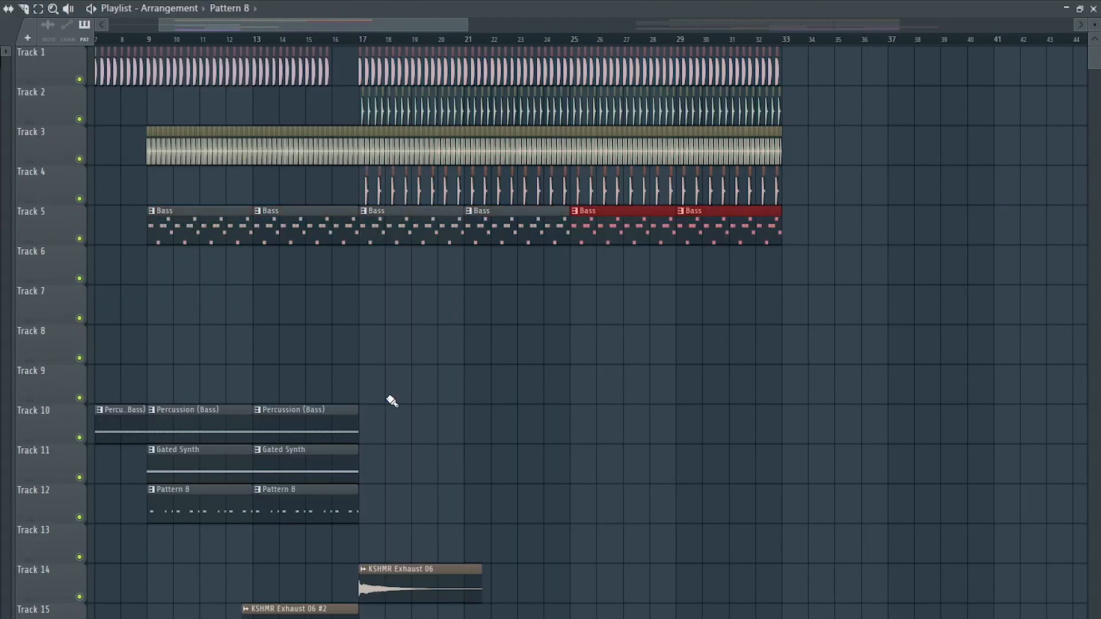
drag(541, 364, 774, 285)
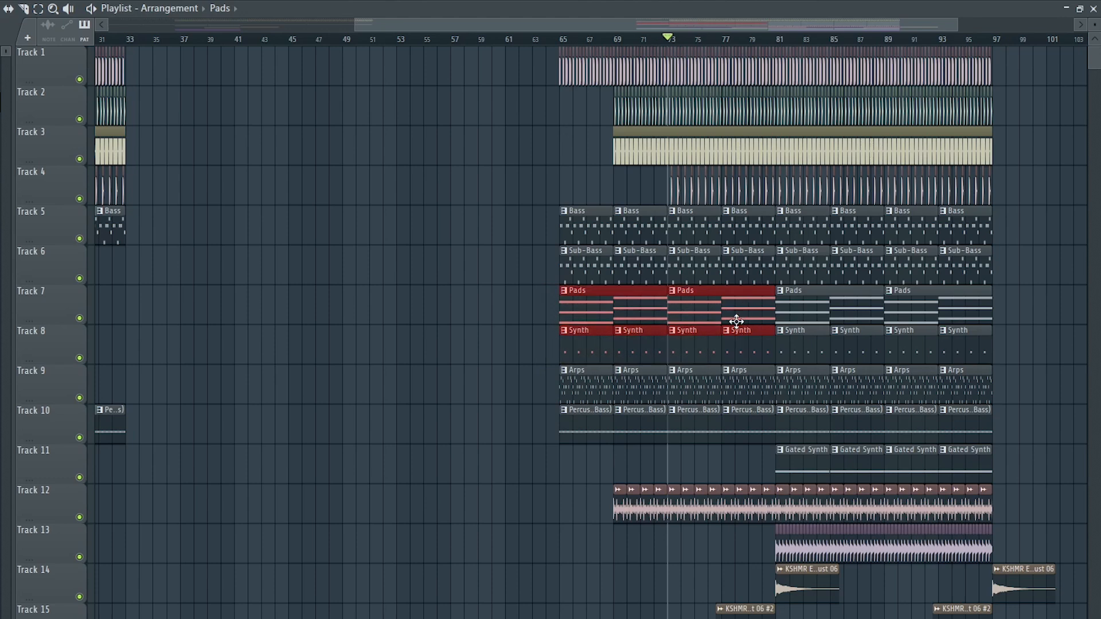
key(ctrl+b)
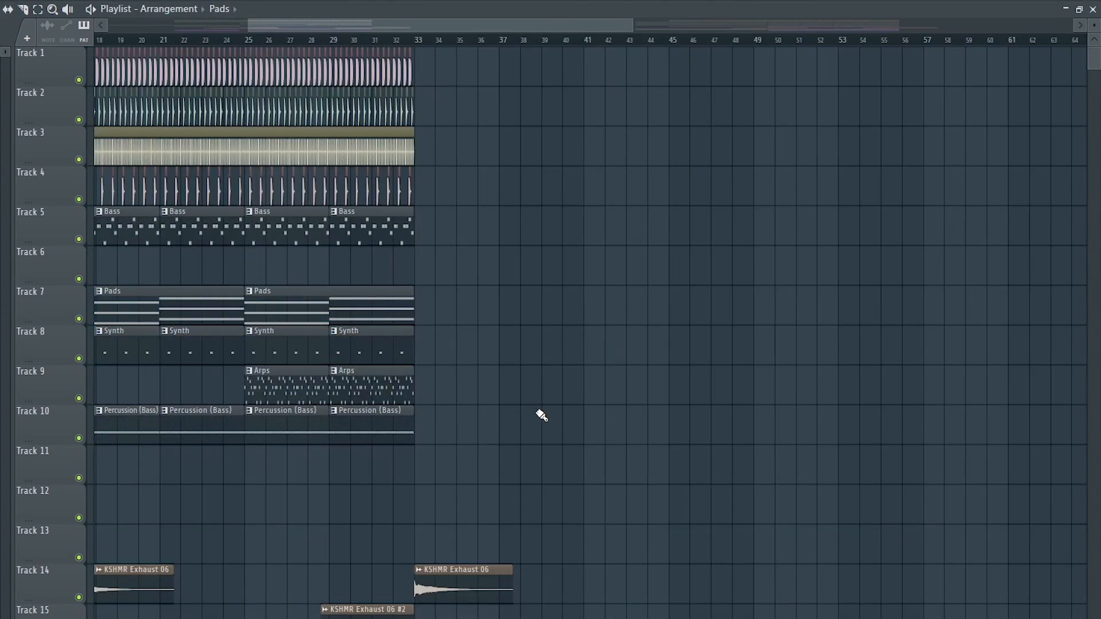
Duplicate the bar 25–33 clips on Tracks 1 to 10 twice so they continue to bar 49, and clear the selection
drag(520, 445, 246, 42)
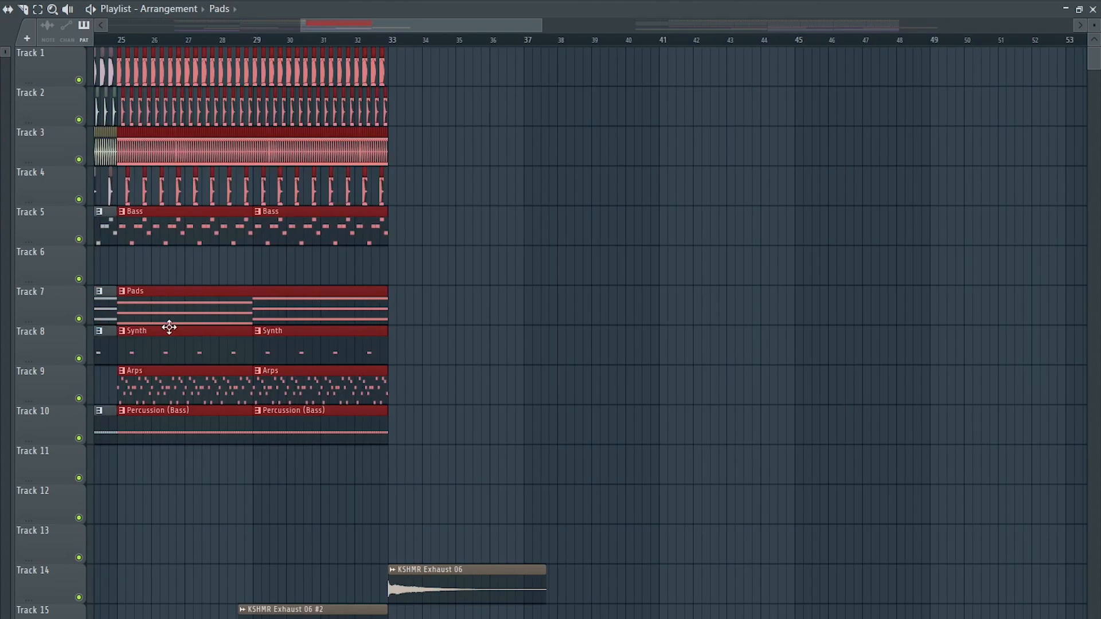
key(ctrl+b)
key(ctrl+b)
key(ctrl+d)
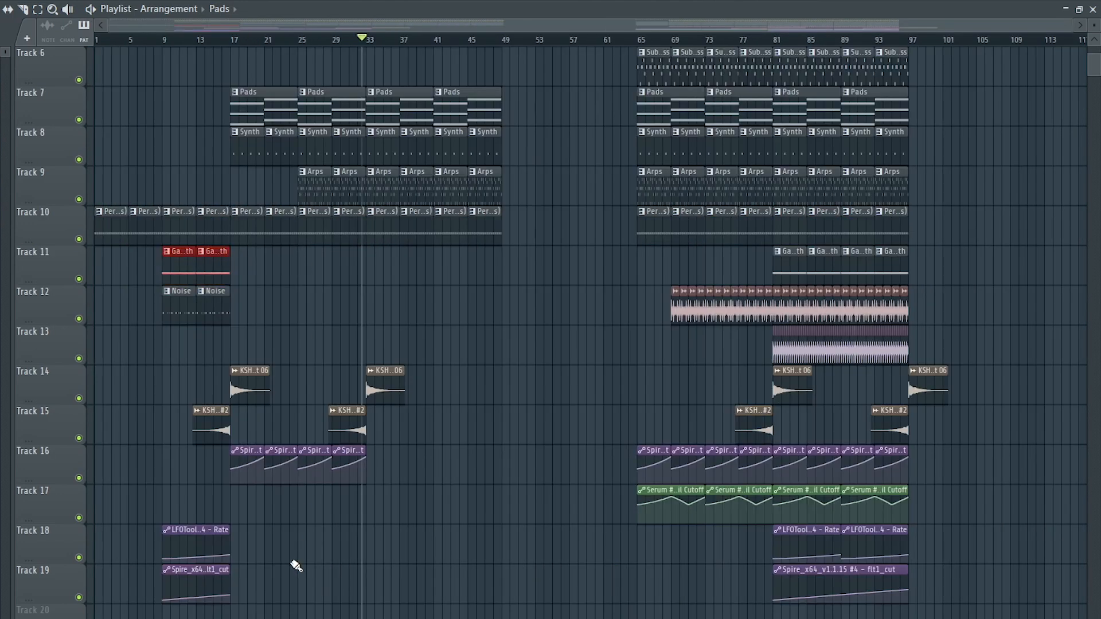
Copy the bar 9 Gated Synth clips and their two automation clips to bars 41–49, and align the Exhaust sample copies at bar 49
drag(290, 603, 130, 524)
key(ctrl+b)
drag(279, 266, 491, 270)
scroll(419, 271, up, 5)
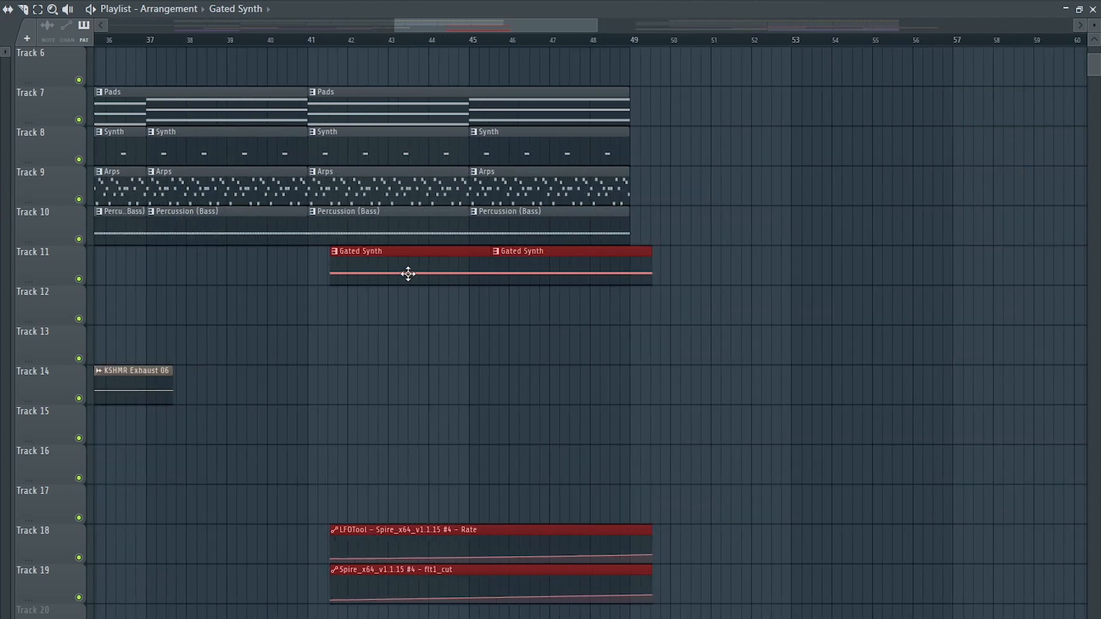
scroll(389, 278, up, 5)
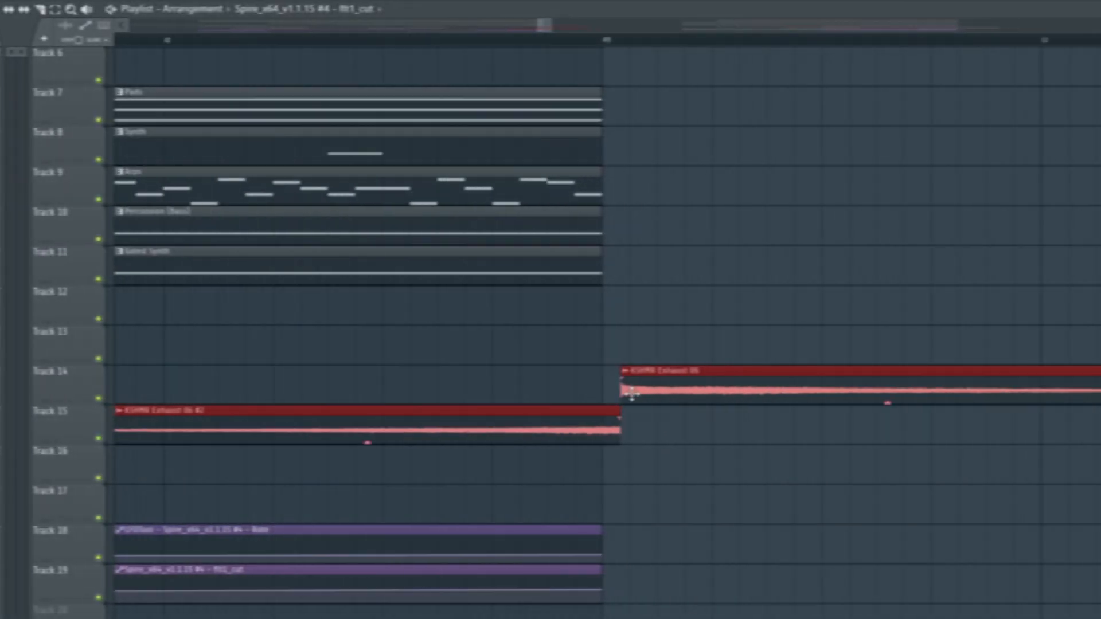
scroll(557, 385, down, 6)
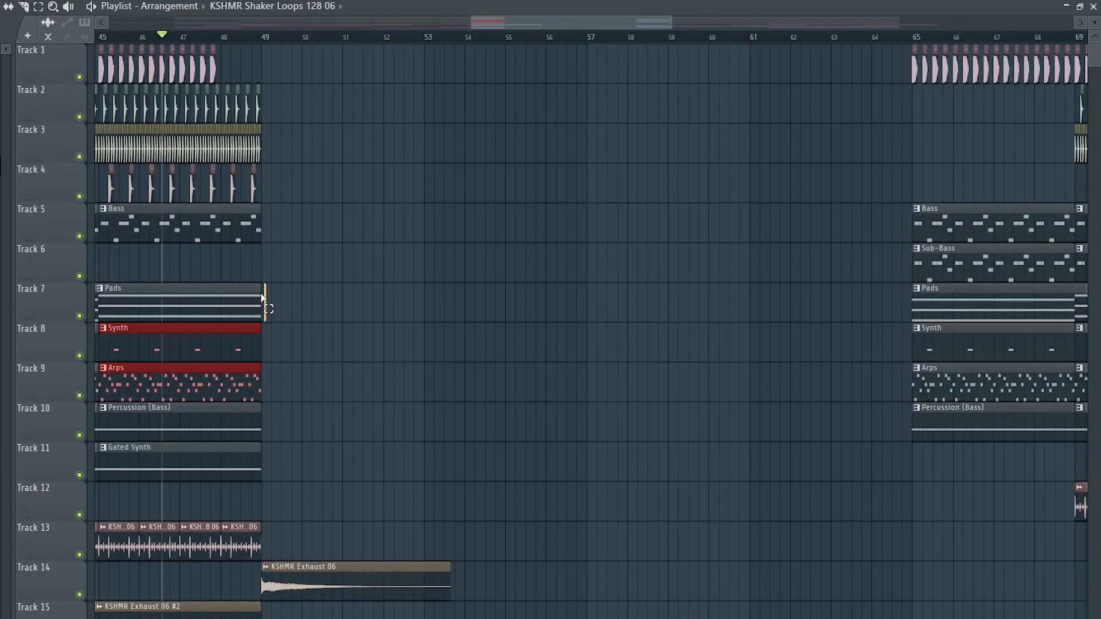
Fill bars 49–65 with repeated Pads, Synth and Arps clips on Tracks 7, 8 and 9
key(ctrl+b)
drag(479, 423, 513, 360)
key(ctrl+b)
drag(637, 343, 339, 361)
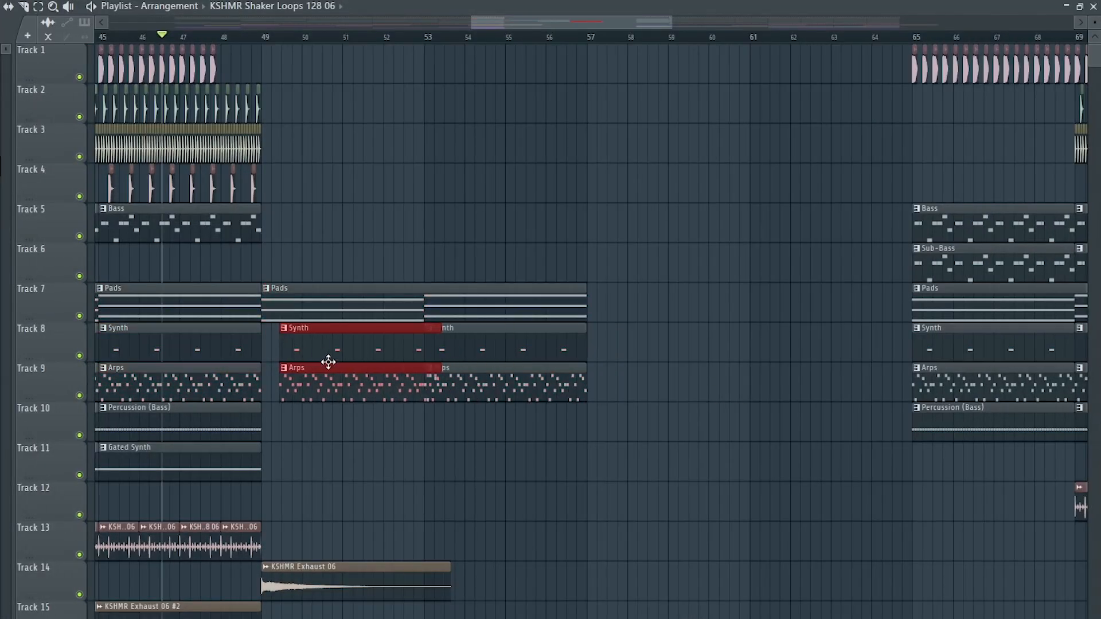
drag(691, 391, 312, 292)
key(ctrl+b)
scroll(482, 425, down, 6)
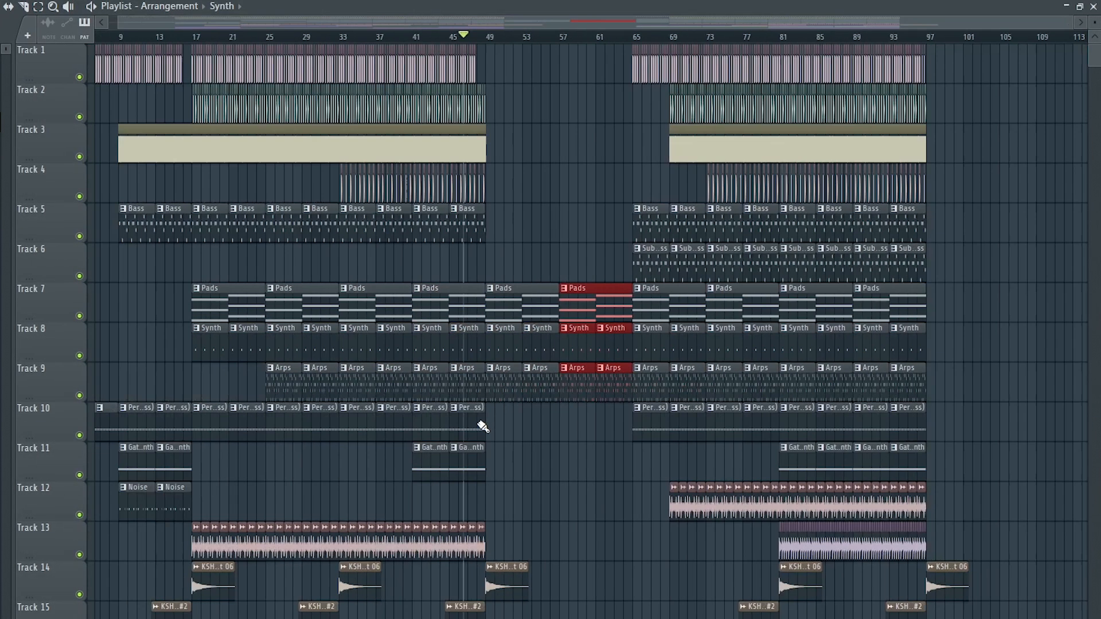
Paint copies of the Noise pattern on Track 12 from bar 49 up to bar 65
click(203, 520)
scroll(634, 492, up, 6)
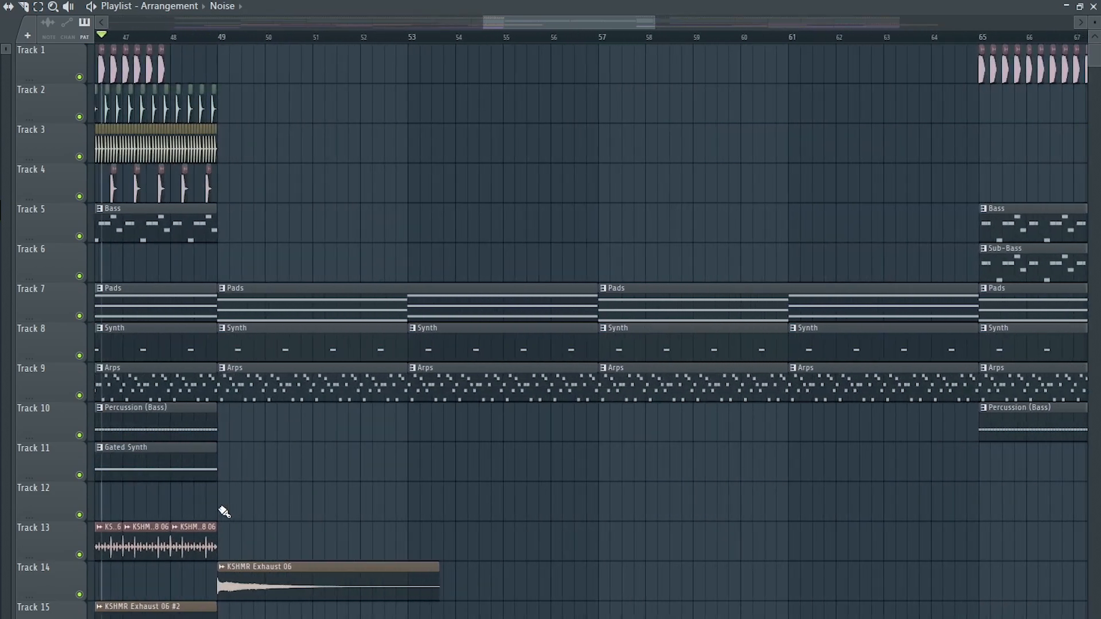
drag(223, 510, 843, 507)
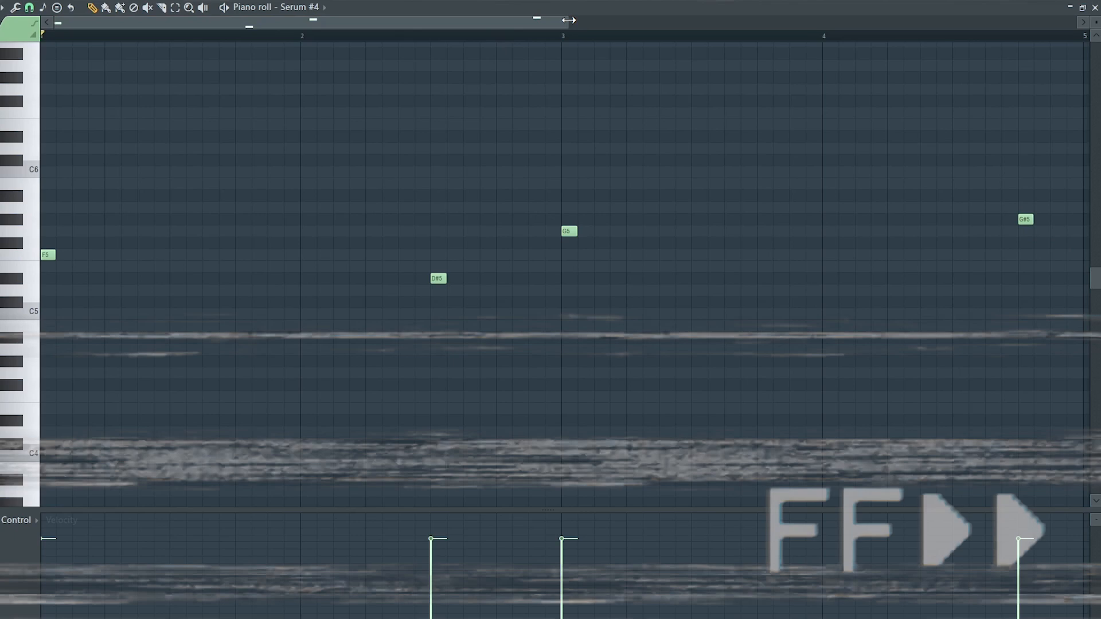
Add a G5 note at bar 7 and a D#5 note near the end of bar 8 to the Serum #4 melody
drag(568, 20, 900, 45)
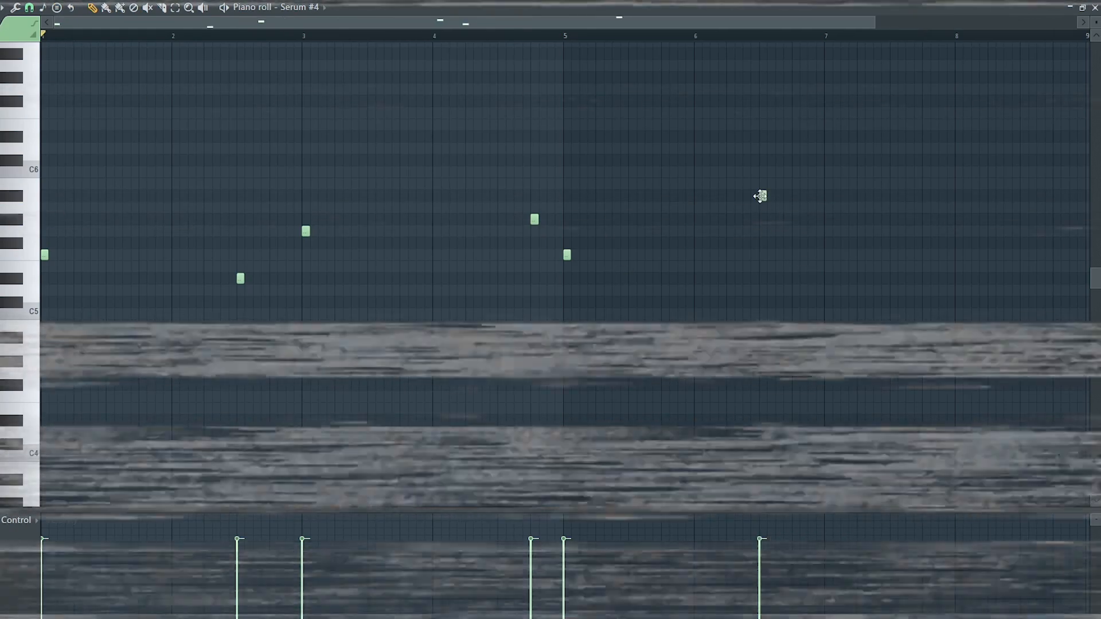
click(827, 231)
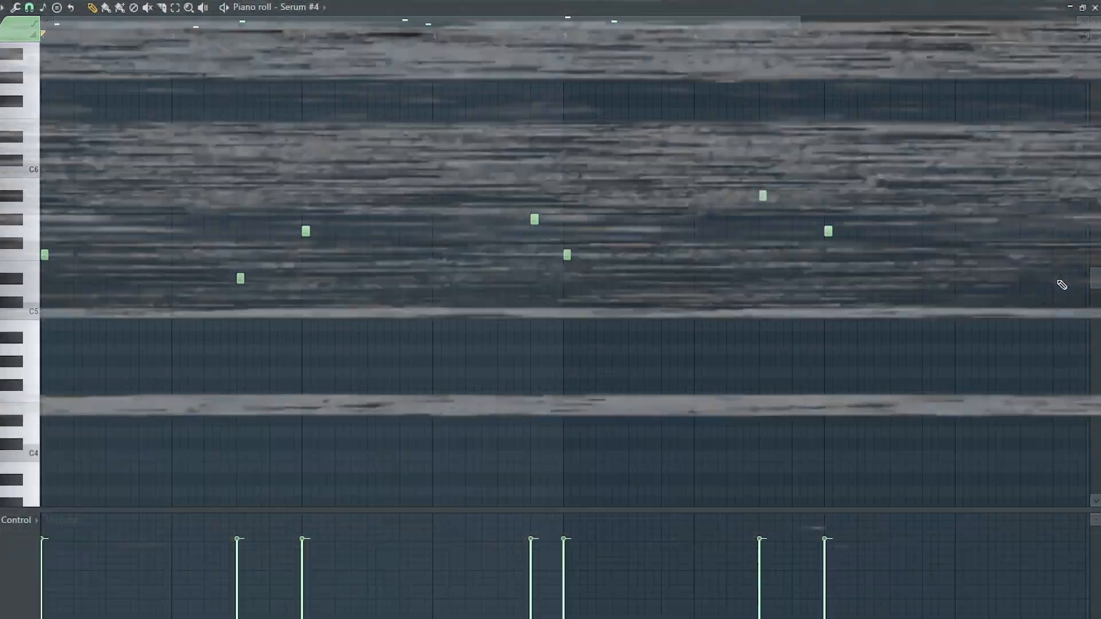
click(1056, 279)
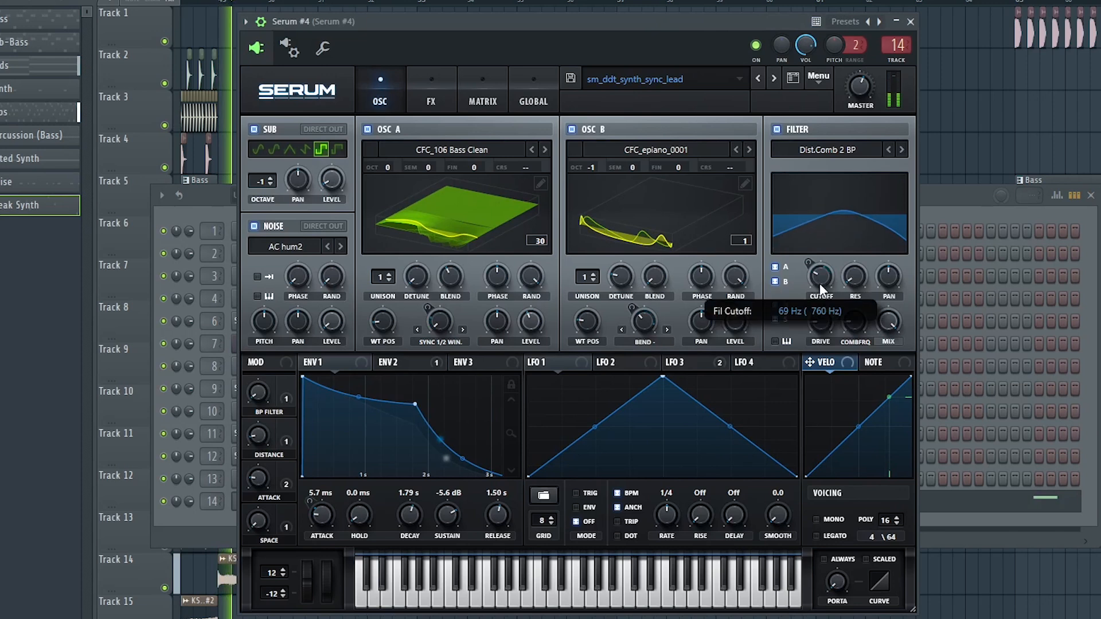
Adjust the Serum #4 filter cutoff and create an automation clip for it
drag(834, 240, 818, 279)
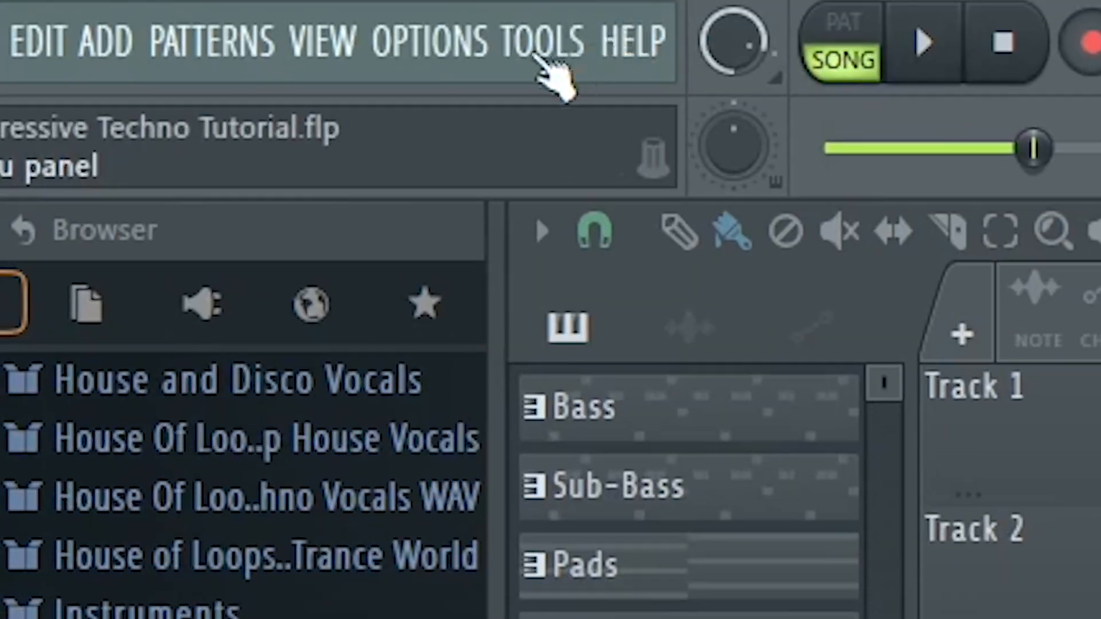
click(548, 73)
mouse_move(749, 399)
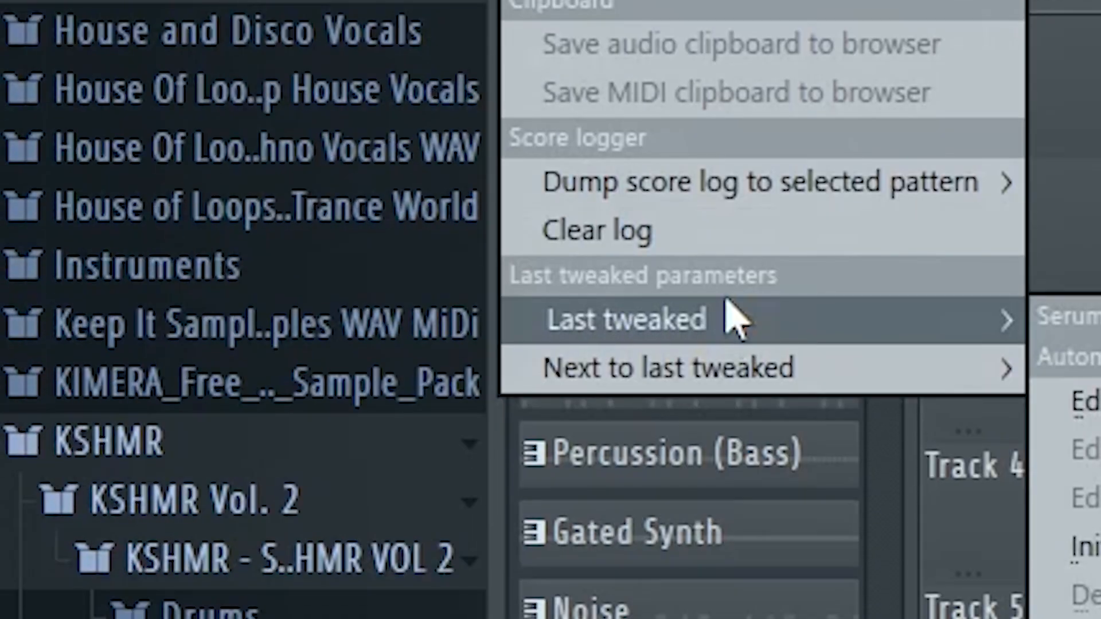
click(448, 486)
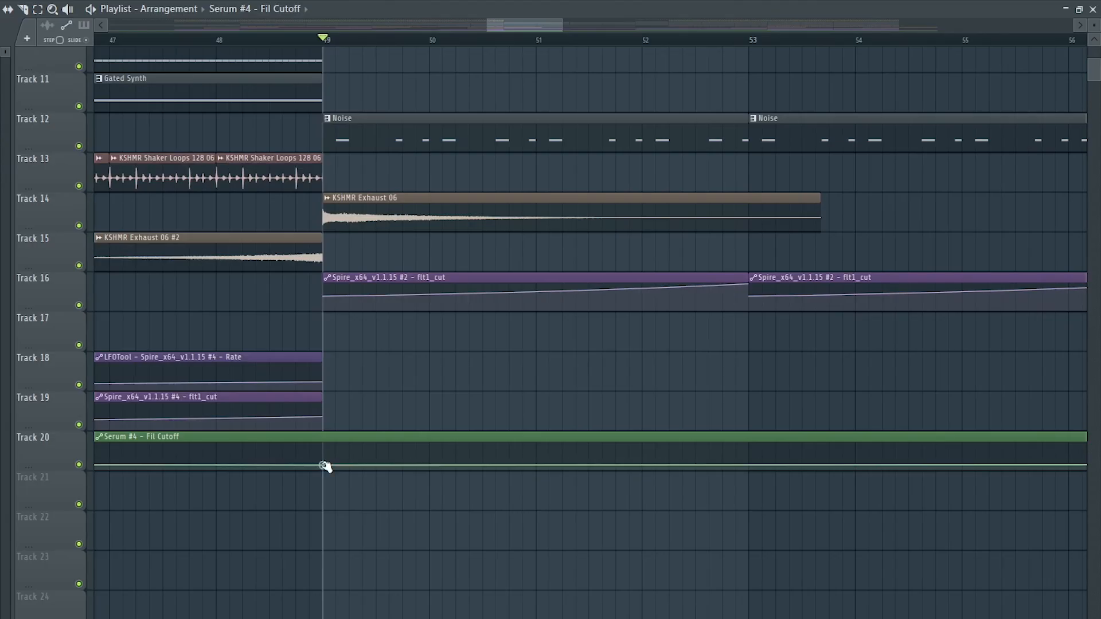
Add a control point at bar 49 to the Serum #4 - Fil Cutoff automation clip
right_click(325, 465)
click(298, 597)
scroll(300, 596, down, 4)
scroll(854, 487, up, 4)
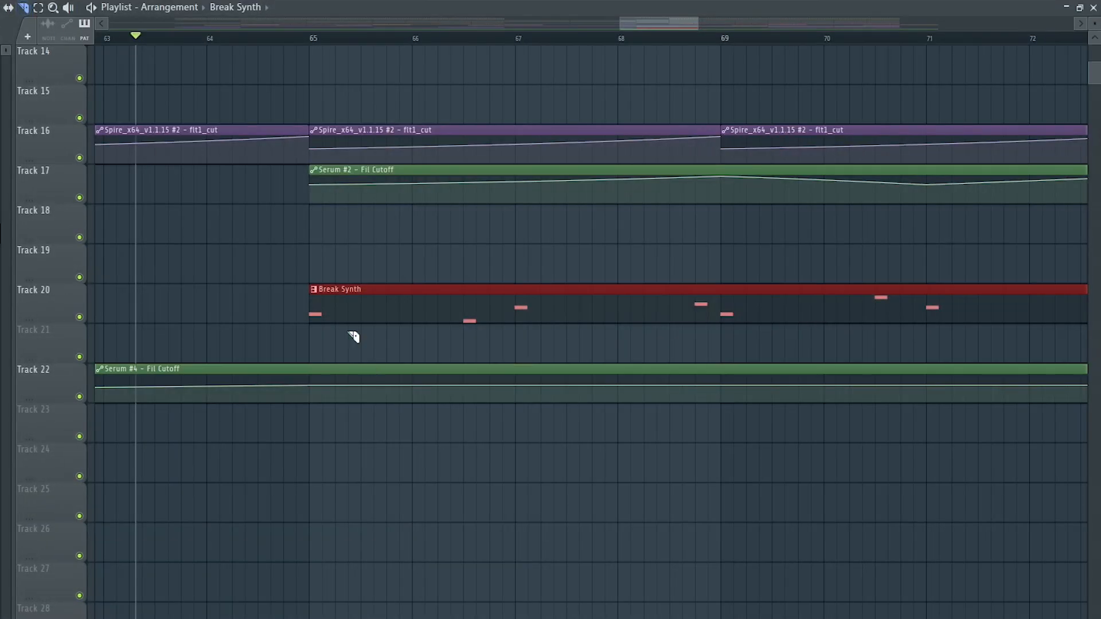
Cut the Track 20 Break Synth clip at bar 65 down to its first note and repeat it every four bars up to bar 97
drag(338, 347, 337, 348)
right_click(402, 312)
drag(717, 40, 308, 86)
key(ctrl+b)
key(ctrl+b)
key(ctrl+b)
key(ctrl+b)
key(ctrl+b)
key(ctrl+b)
key(ctrl+b)
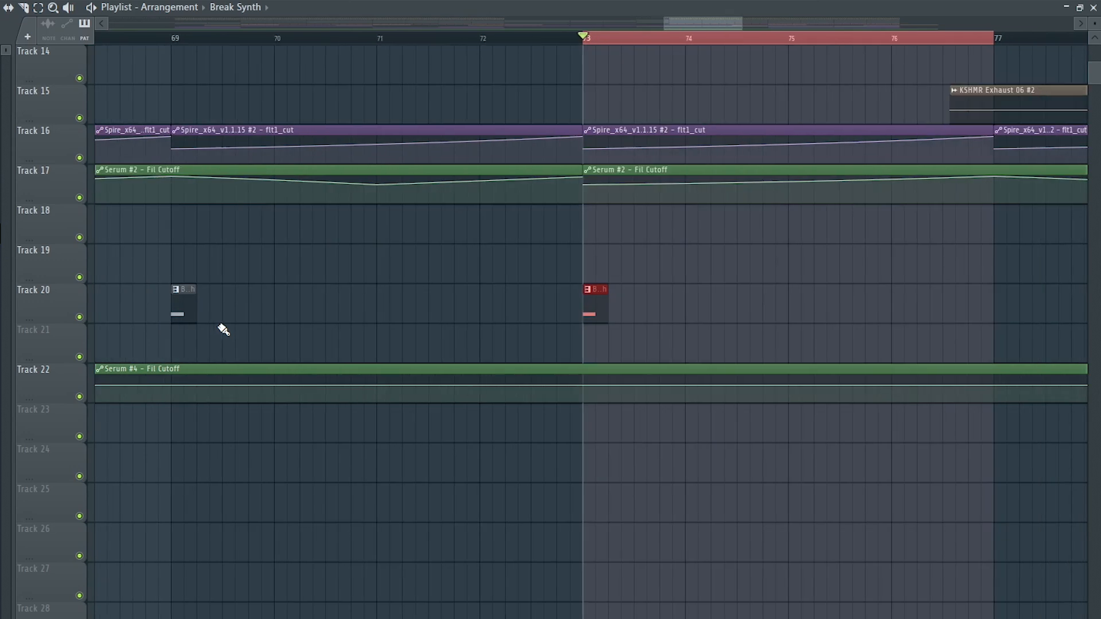
key(ctrl+b)
key(ctrl+b)
right_click(1007, 308)
scroll(800, 317, down, 5)
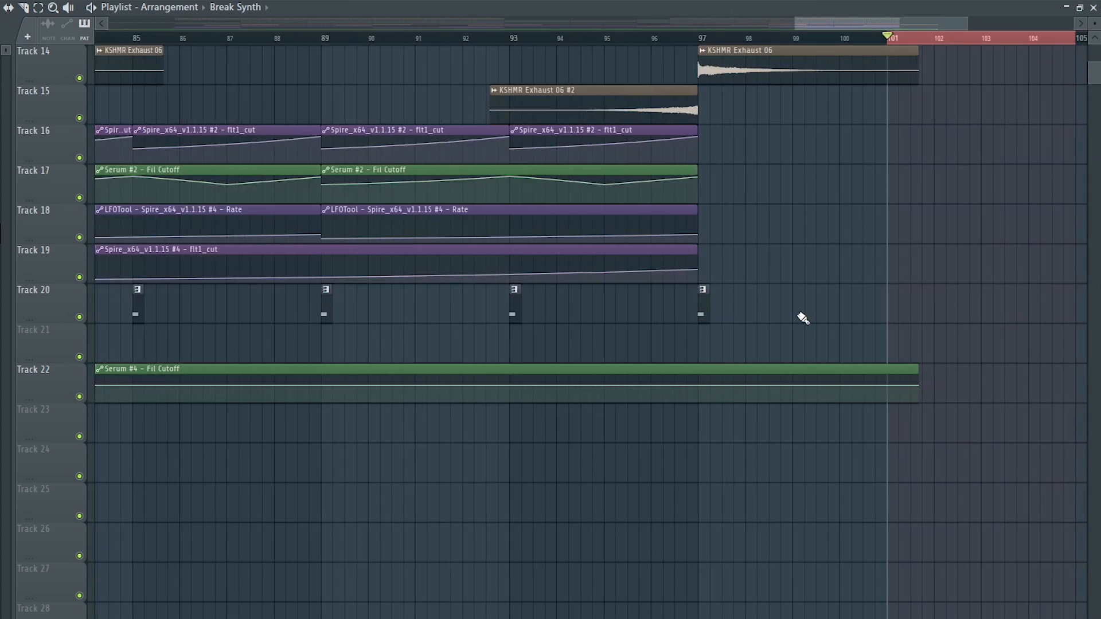
drag(872, 45, 674, 54)
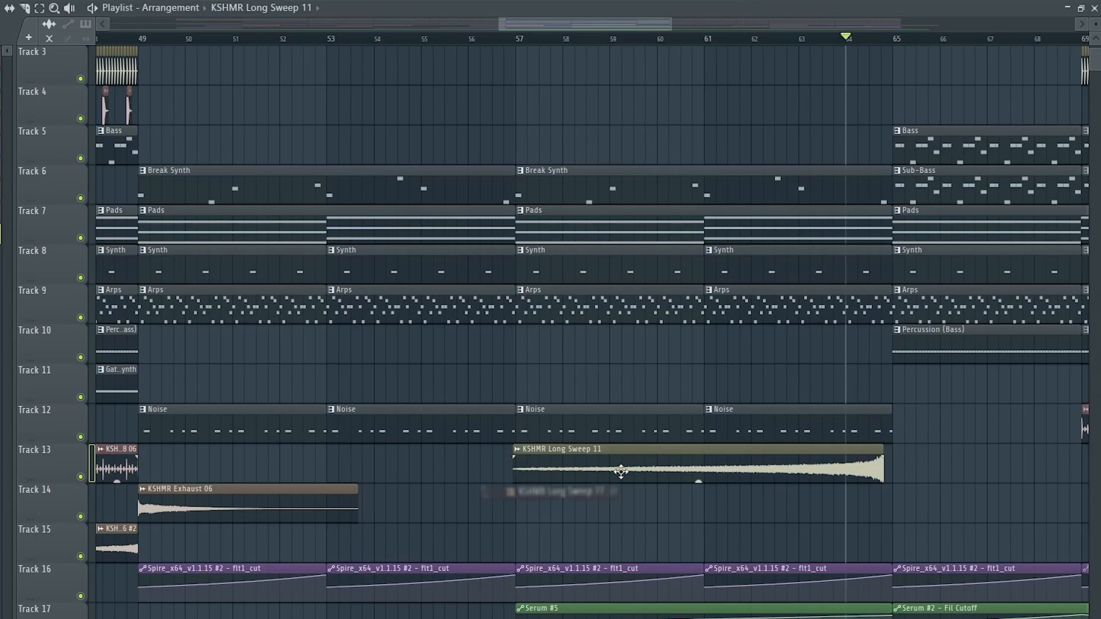
Align the KSHMR Long Sweep 11 clip to end at bar 65 and place the KSHMR Sweep Down 10 sample on Track 14 at bar 65
drag(622, 467, 730, 466)
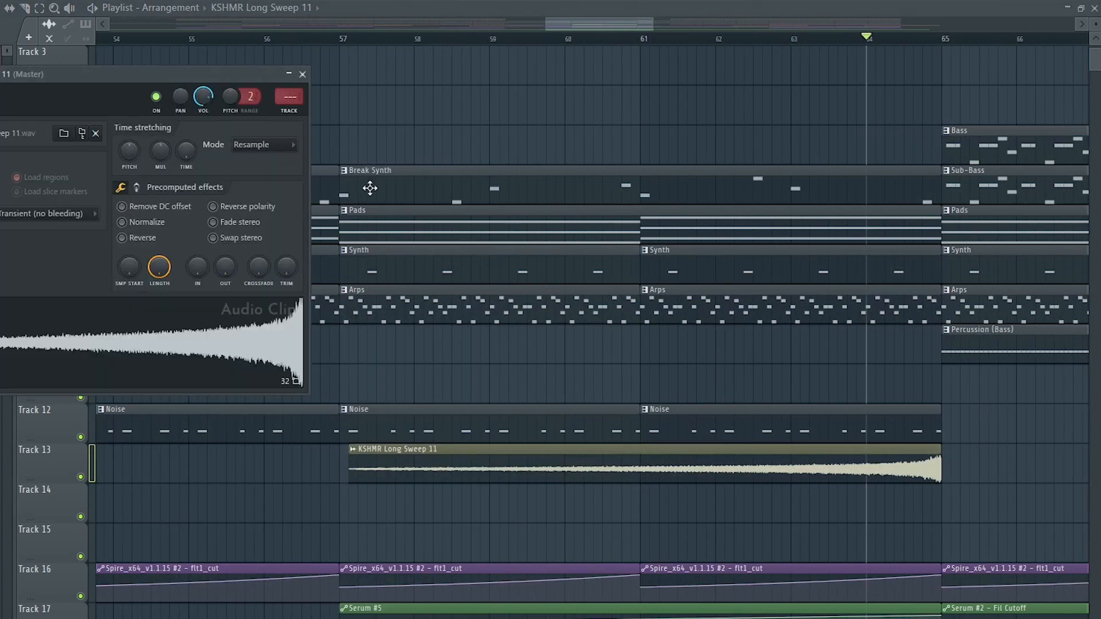
key(space)
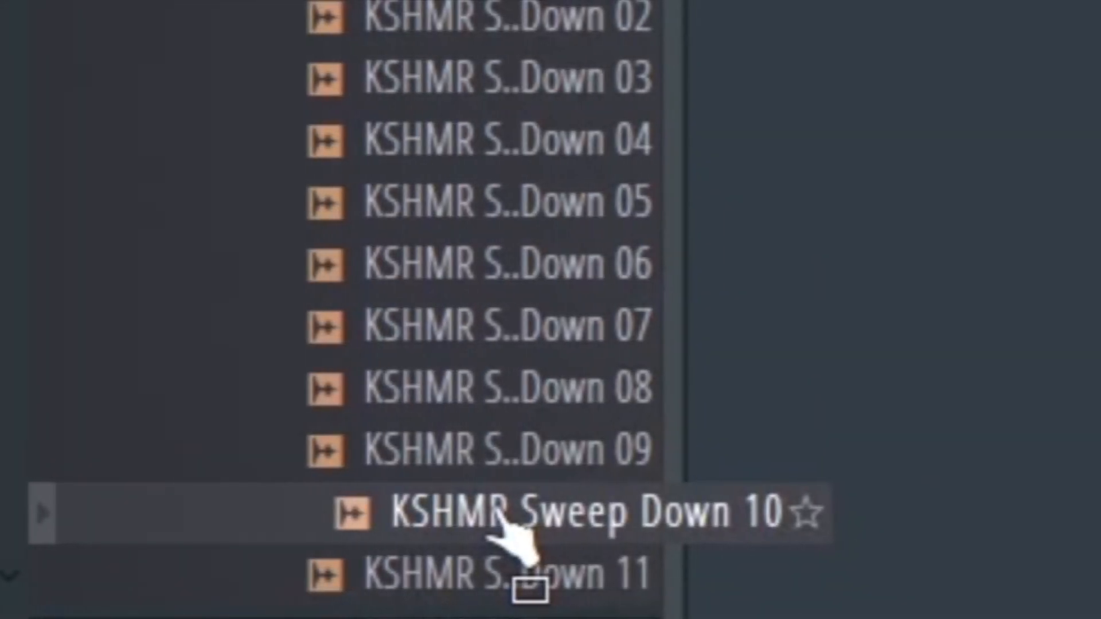
drag(439, 512, 431, 424)
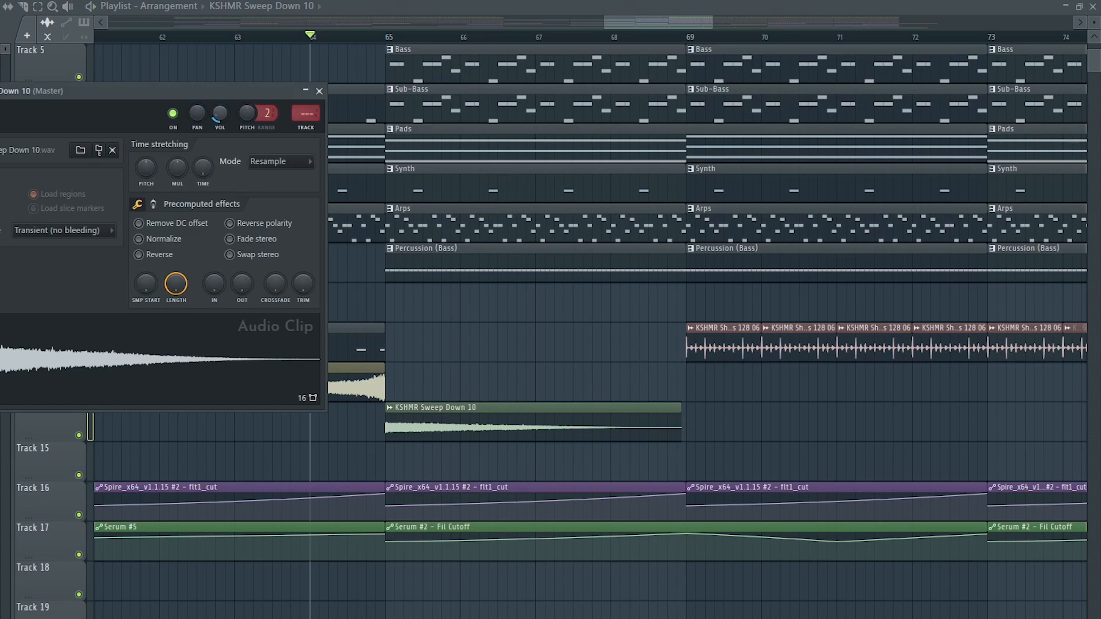
key(space)
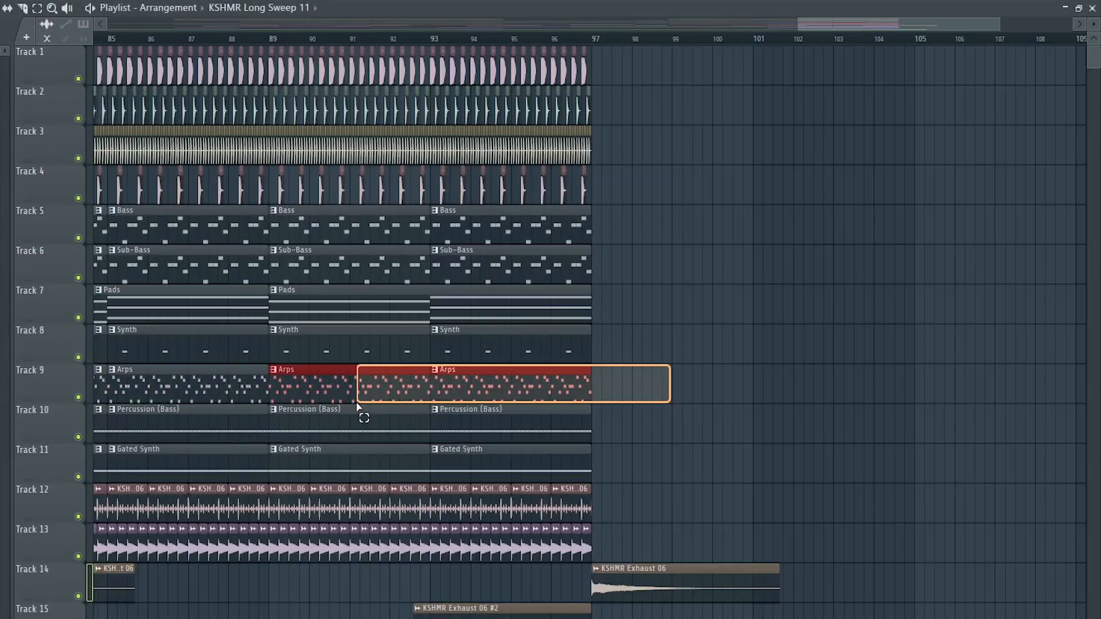
Duplicate the bar 89–97 clips of Tracks 1 to 5 and the Track 9 Arps to bar 97, and clear the selection
drag(669, 363, 362, 412)
drag(706, 206, 268, 51)
scroll(281, 140, up, 3)
scroll(270, 149, down, 4)
drag(580, 226, 369, 219)
key(ctrl+b)
ctrl+click(864, 467)
Place a copy of the Serum #2 - Fil Cutoff automation clip on Track 17 at bar 97 and make it unique
scroll(930, 399, up, 3)
scroll(930, 399, down, 4)
click(456, 349)
drag(522, 331, 502, 333)
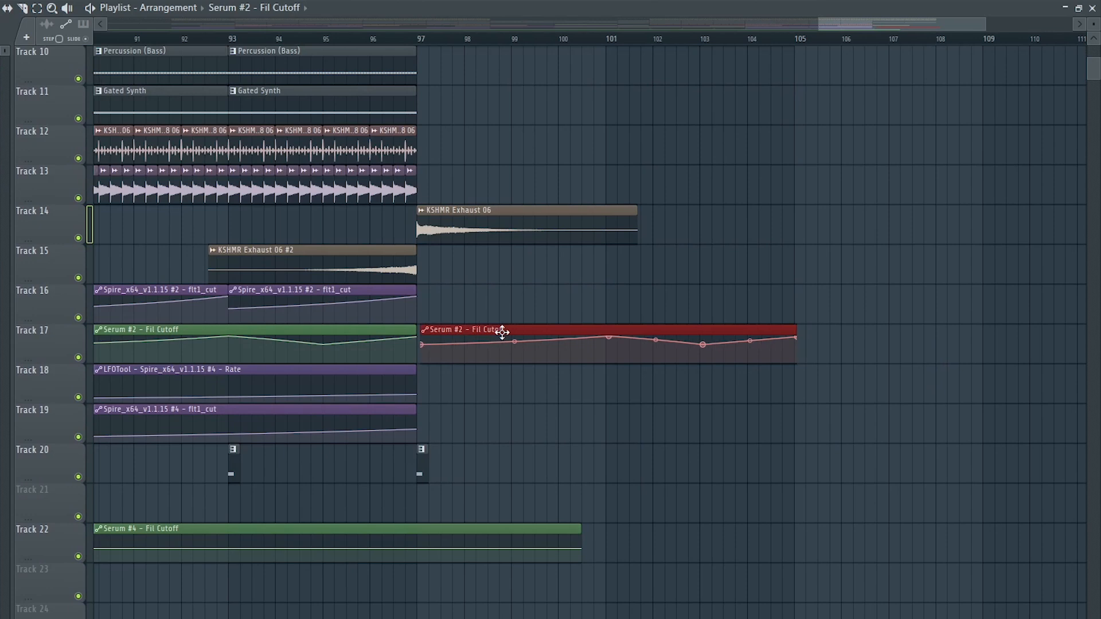
right_click(428, 328)
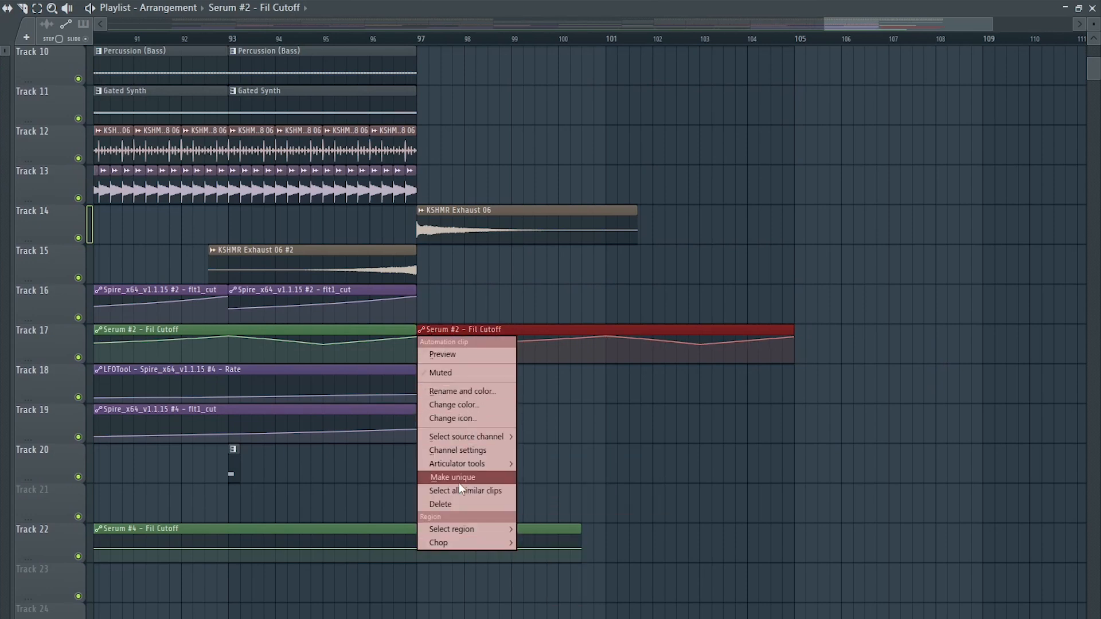
click(459, 478)
Delete the control points at bars 101 and 103 in the unique cutoff clip and lower its end point at bar 105
right_click(606, 338)
click(625, 357)
right_click(702, 345)
click(720, 365)
drag(793, 335, 792, 376)
scroll(811, 386, up, 5)
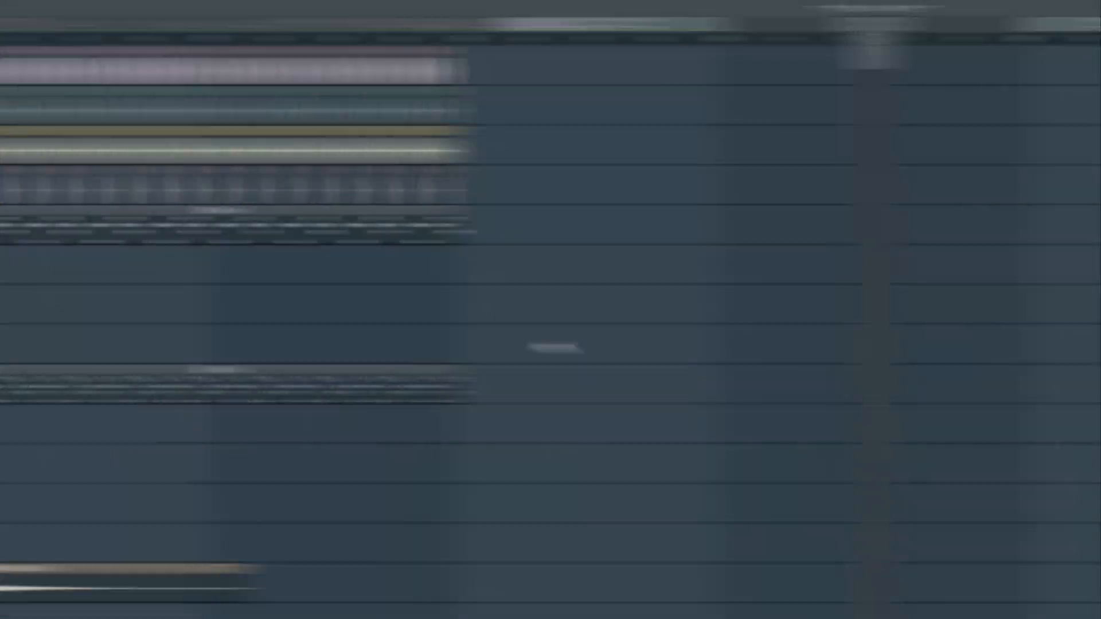